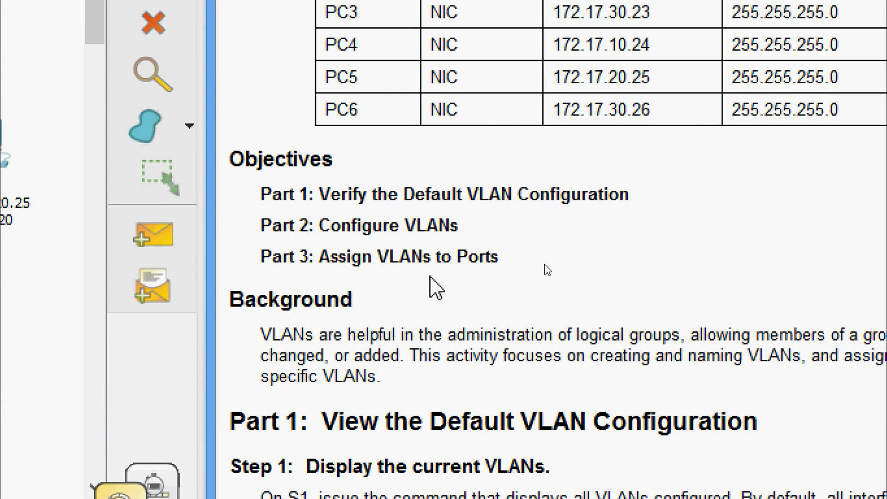
Open the command-line interface of switch S1 and enter privileged EXEC mode
scroll(435, 289, down, 4)
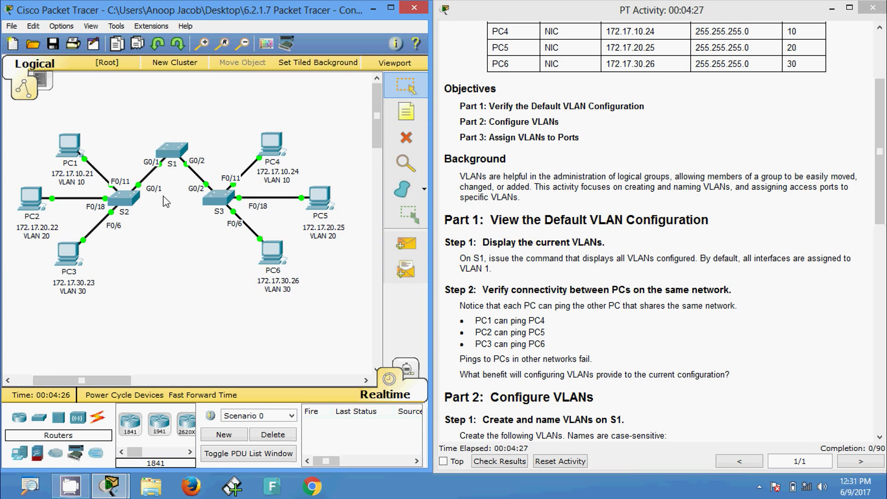
click(172, 155)
click(342, 103)
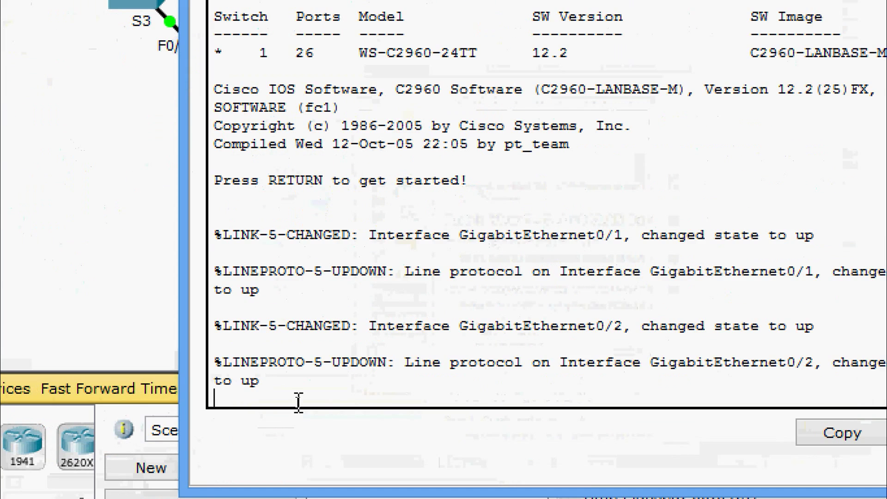
key(Return)
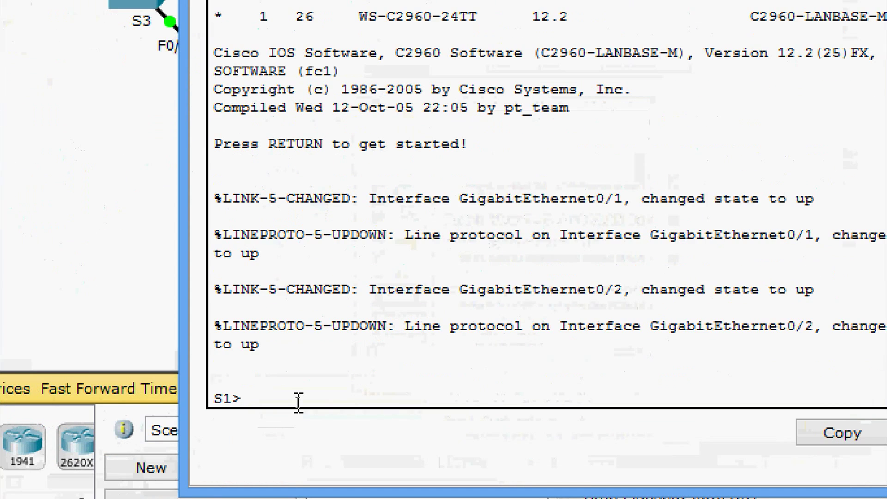
text(ena)
key(Tab)
key(Return)
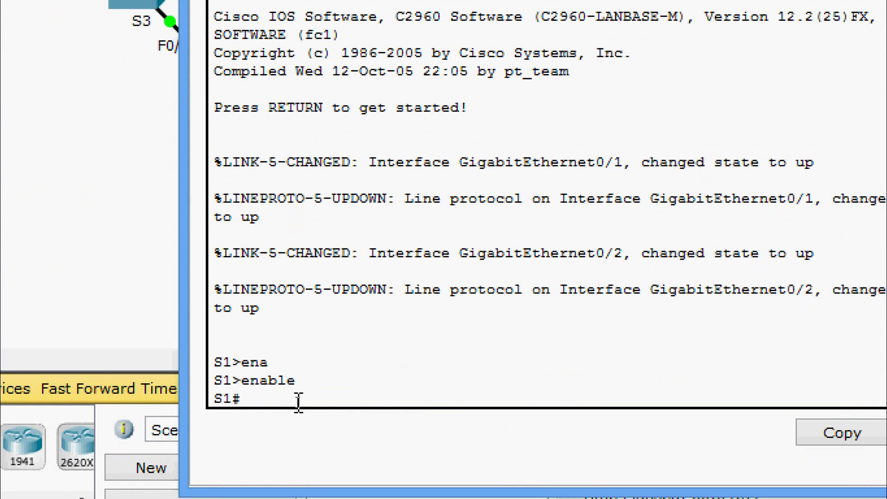
Display the brief VLAN summary on S1 with show vlan brief
text(sh)
key(Tab)
text(vl)
key(Tab)
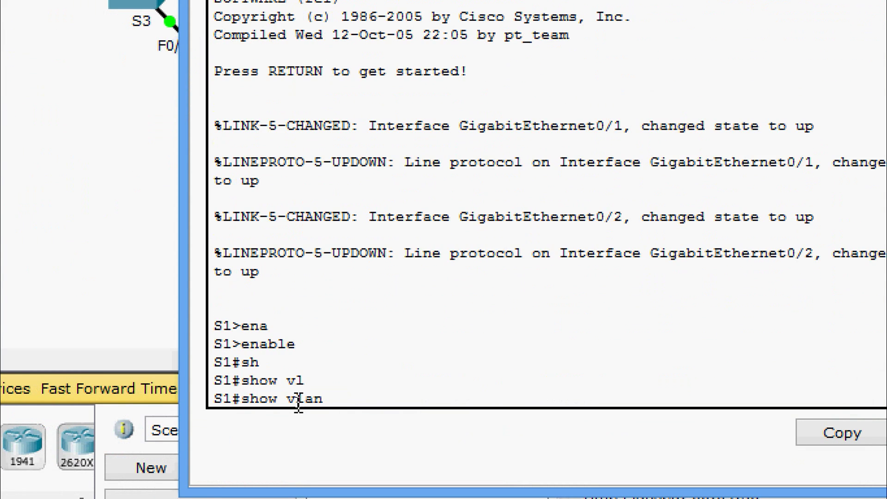
text(b)
key(Tab)
key(Return)
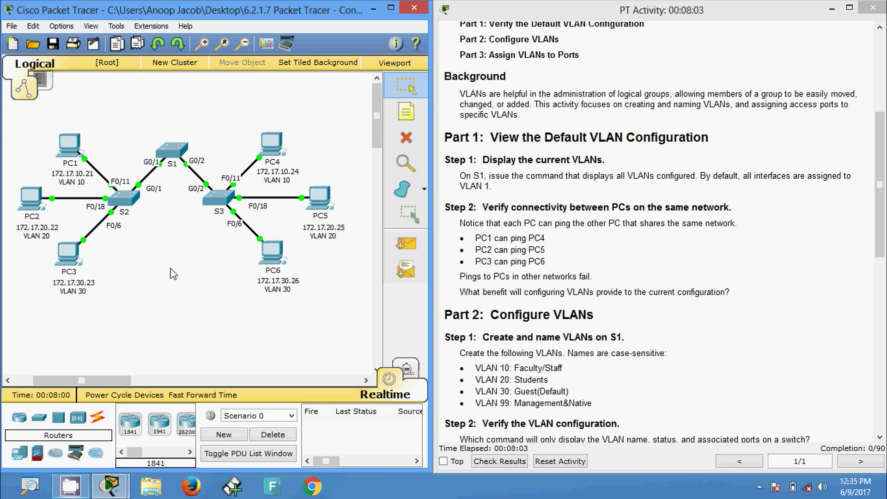
From PC1's Command Prompt, ping PC4 at 172.17.10.24
click(68, 147)
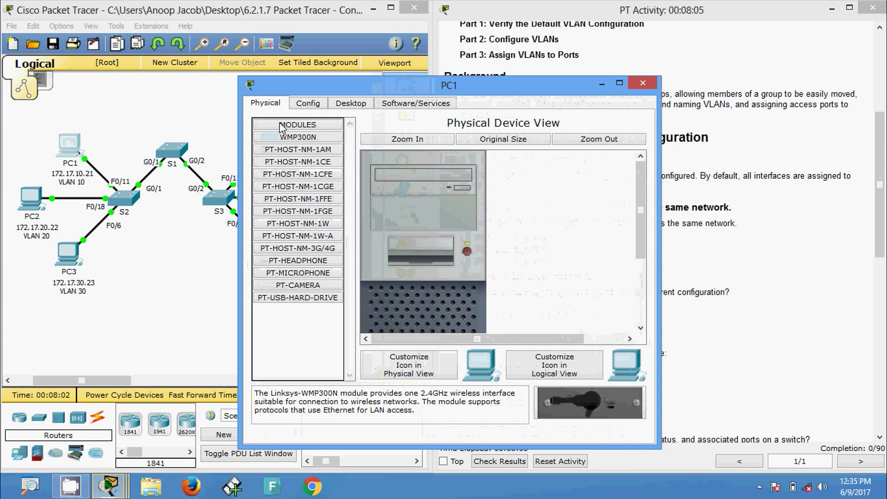
drag(332, 84, 510, 59)
click(522, 74)
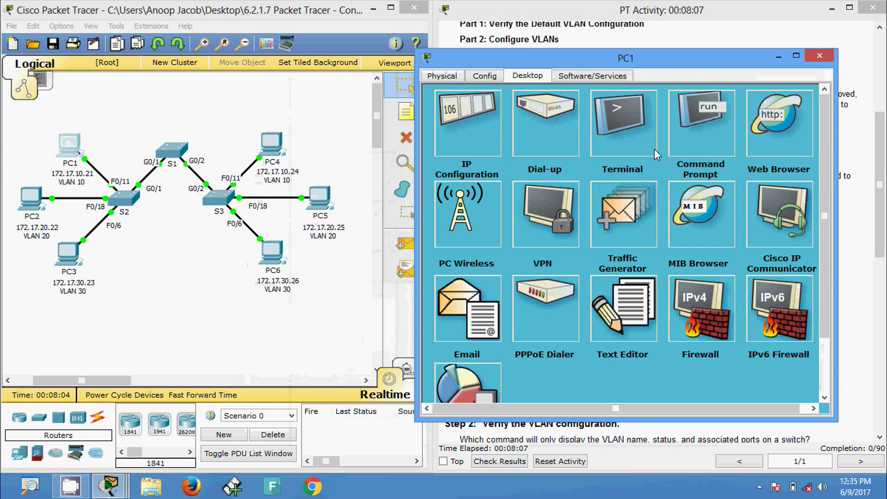
click(701, 130)
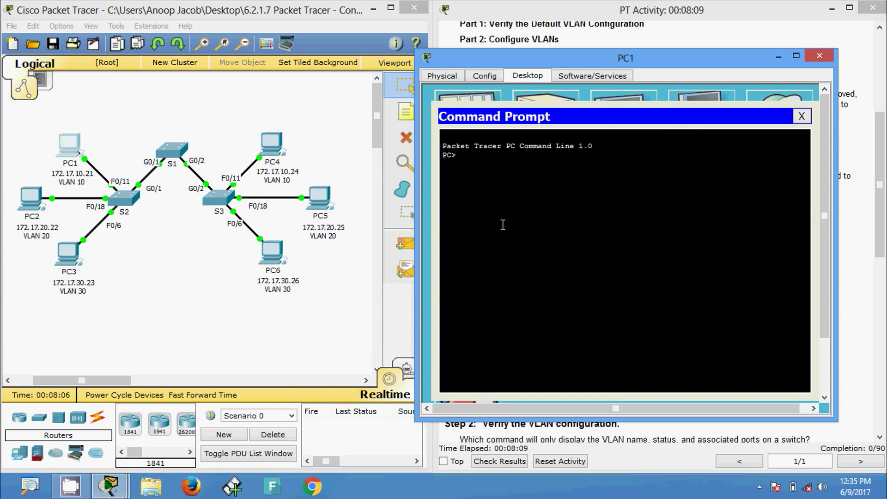
text(ping 172.17.10.24)
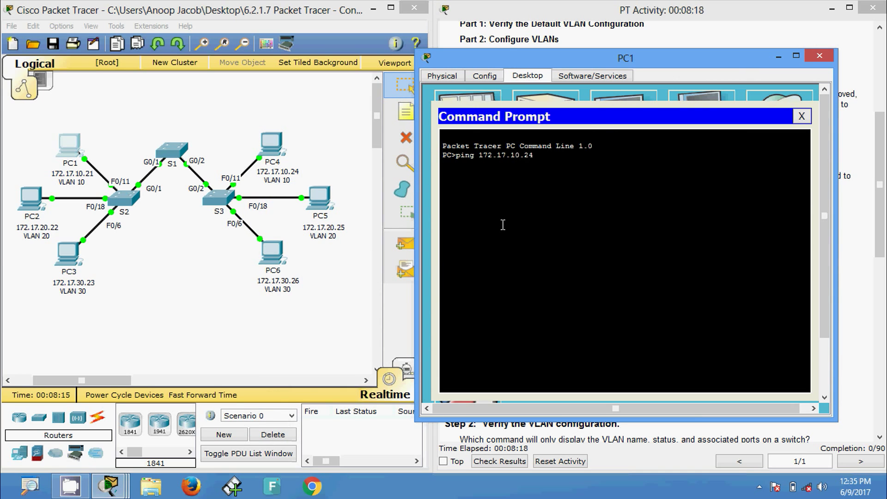
key(Return)
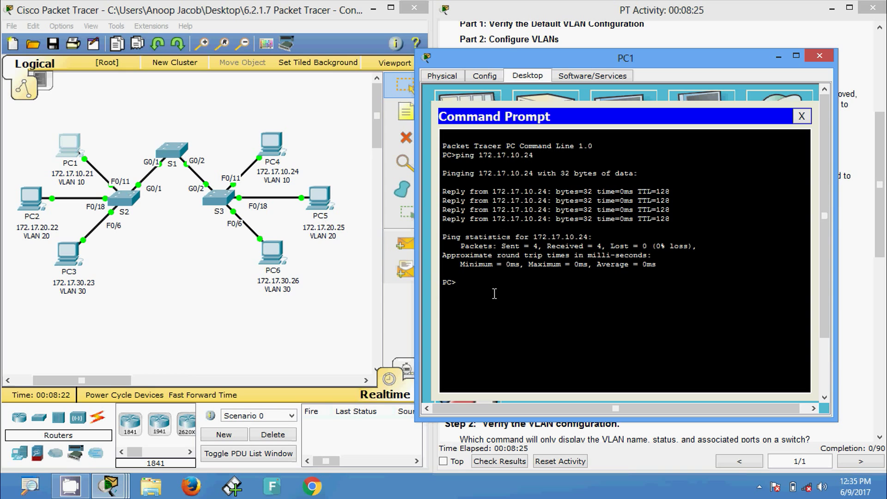
Ping PC5 at 172.17.20.25 from PC1 to test connectivity to another network, and close PC1's window
key(Up)
key(Left)
key(Left)
key(BackSpace)
text(25)
key(Return)
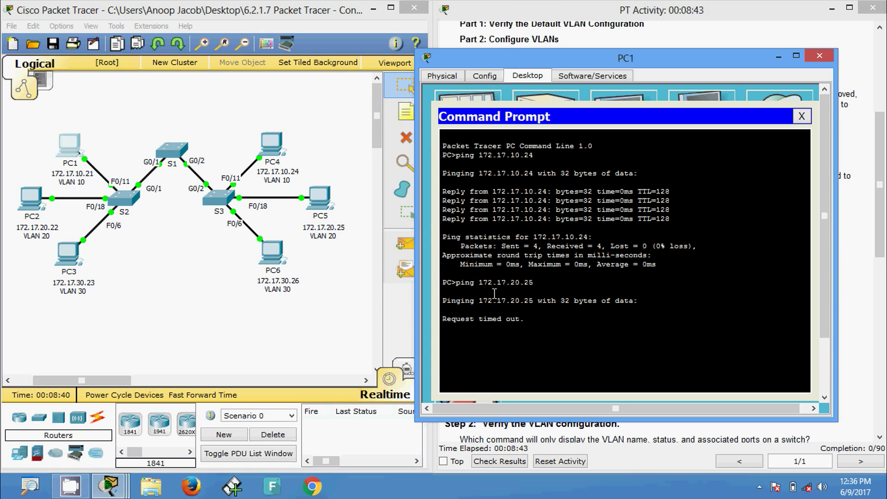
click(819, 55)
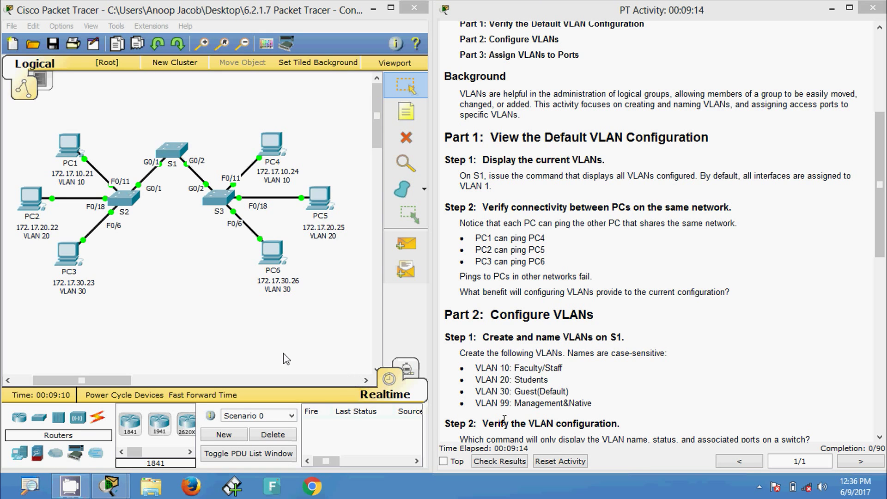
From PC2's Command Prompt, ping PC5 at 172.17.20.25, and close PC2's window
click(31, 203)
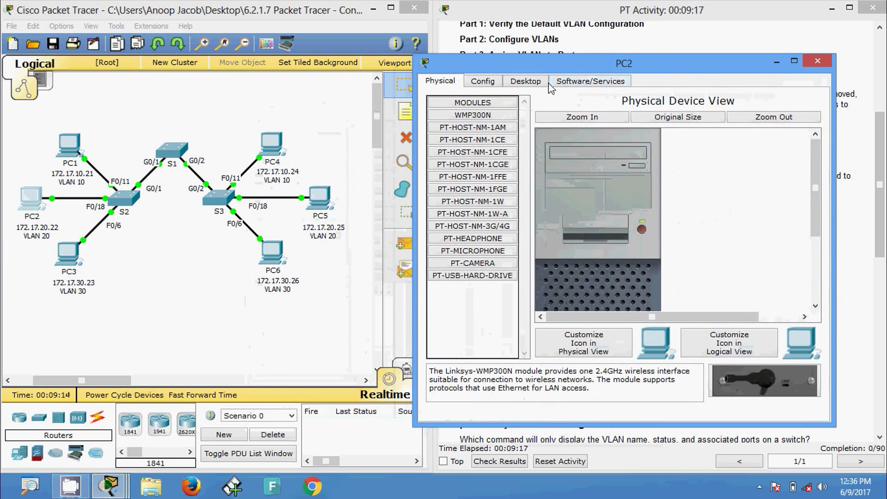
click(548, 83)
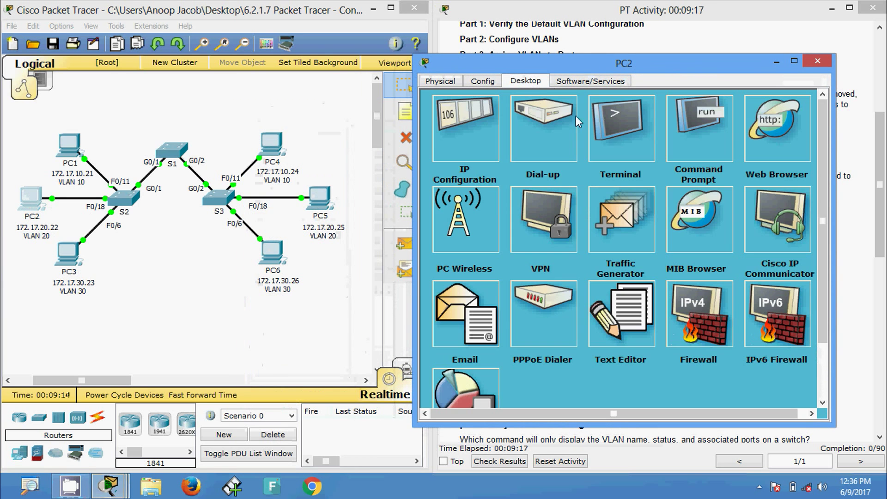
click(683, 135)
text(ping 172)
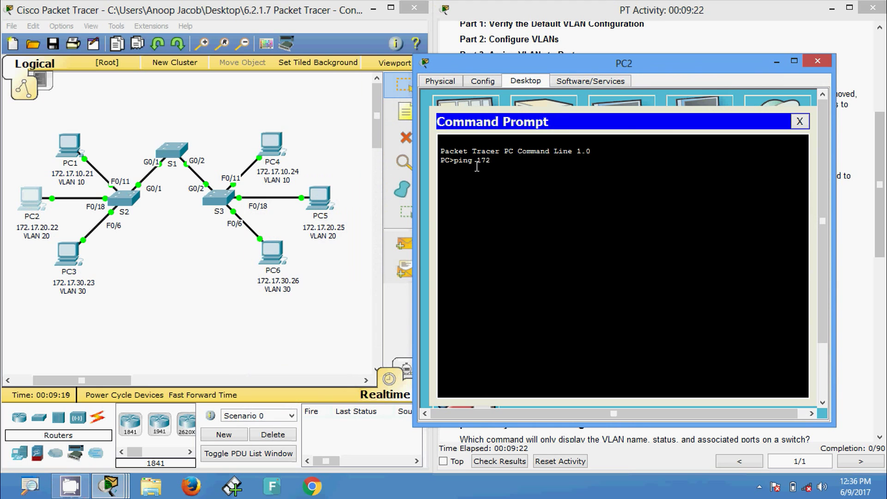
text(.17.20.25)
key(Return)
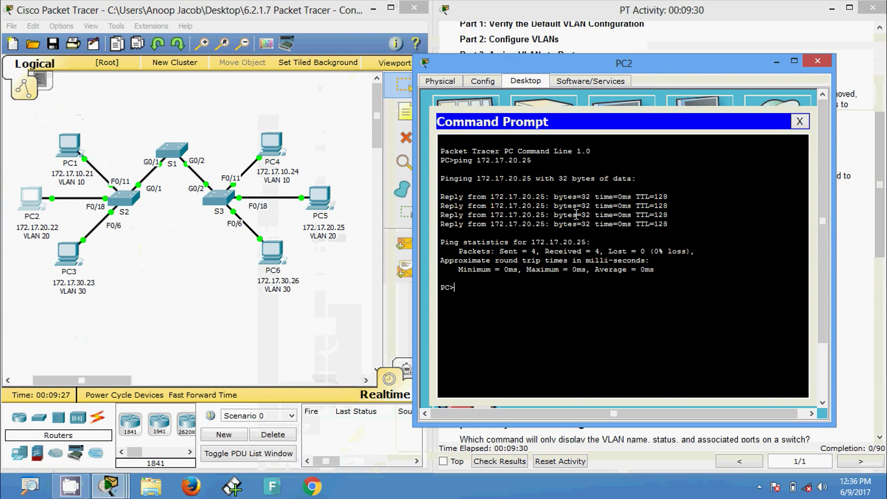
click(817, 61)
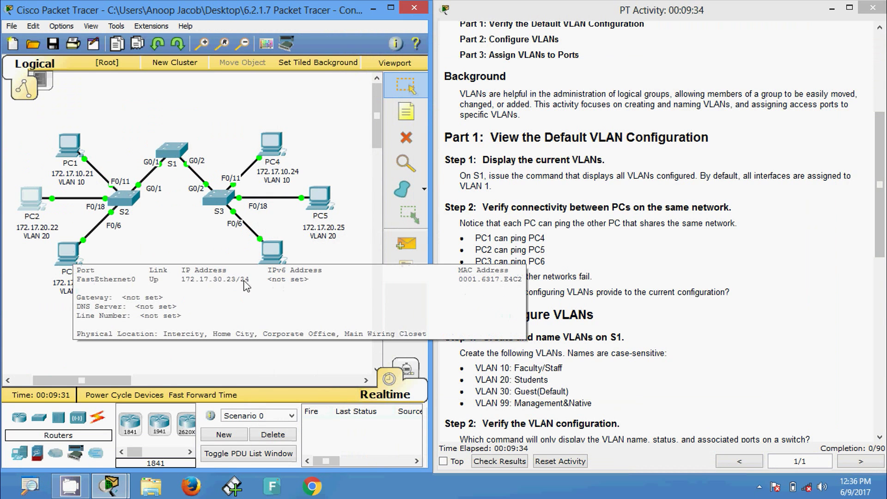
From PC3's Command Prompt, ping PC6 at 172.17.30.26
click(70, 254)
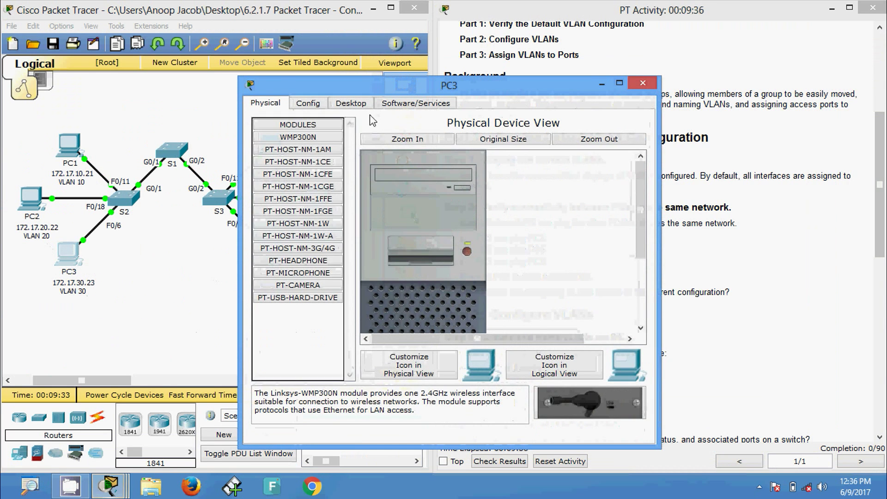
click(351, 102)
click(541, 161)
drag(414, 91, 595, 50)
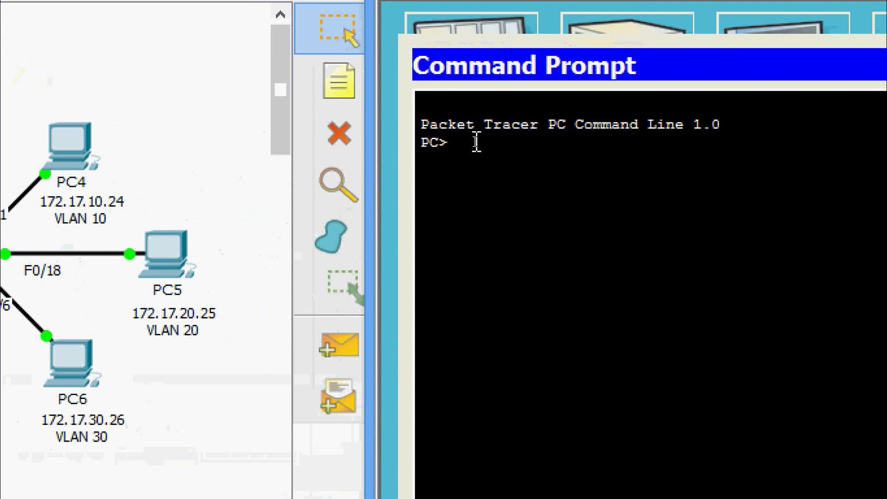
text(ping 172.)
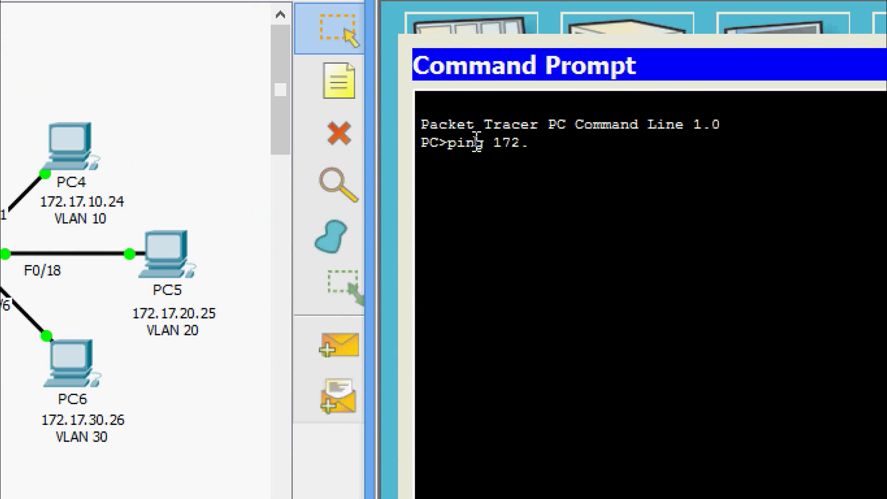
text(17.30.26)
key(Return)
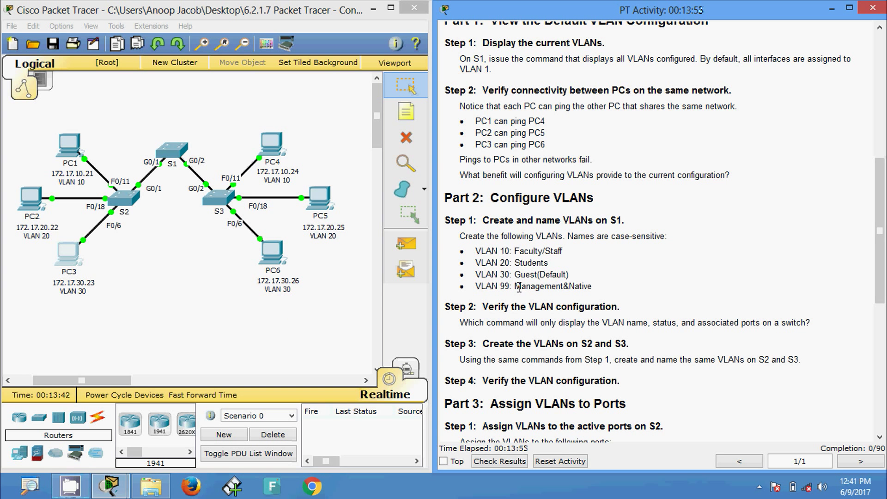
Reopen the command-line interface of switch S1 and enter global configuration mode
click(180, 153)
drag(443, 112, 117, 47)
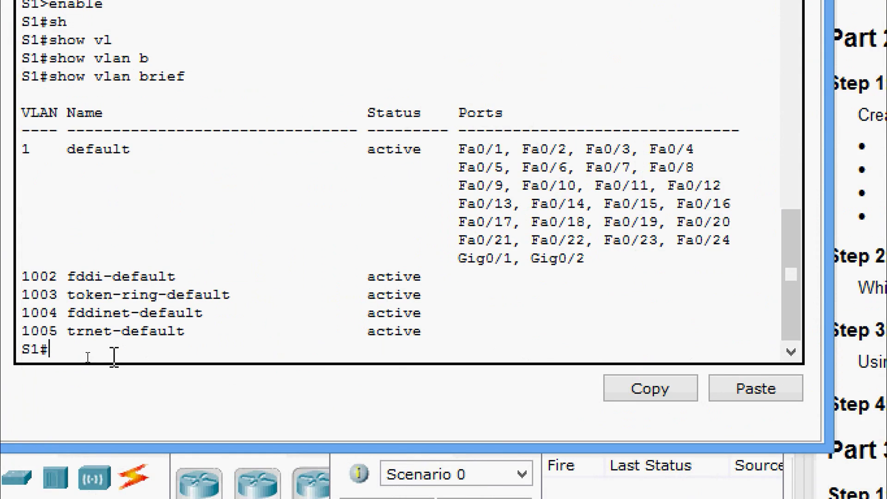
text(conf T)
key(Return)
key(Return)
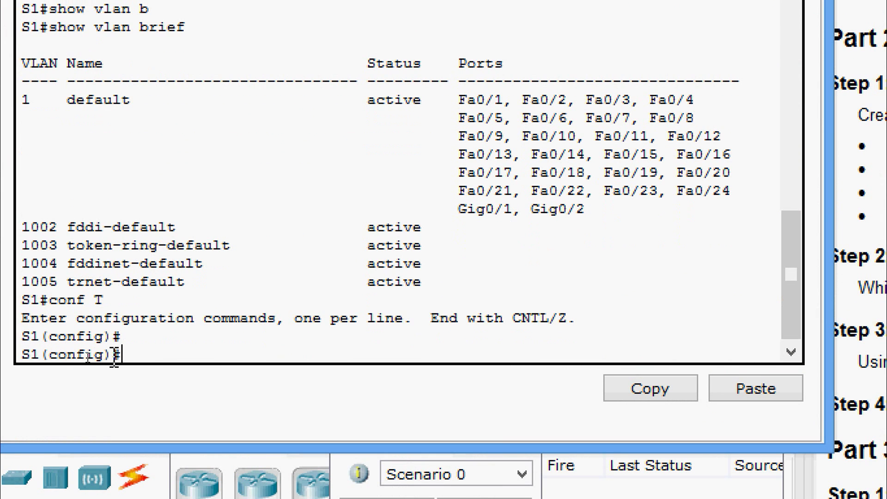
Create VLAN 10 on S1 and name it Faculty/Staff
text(vl)
key(Tab)
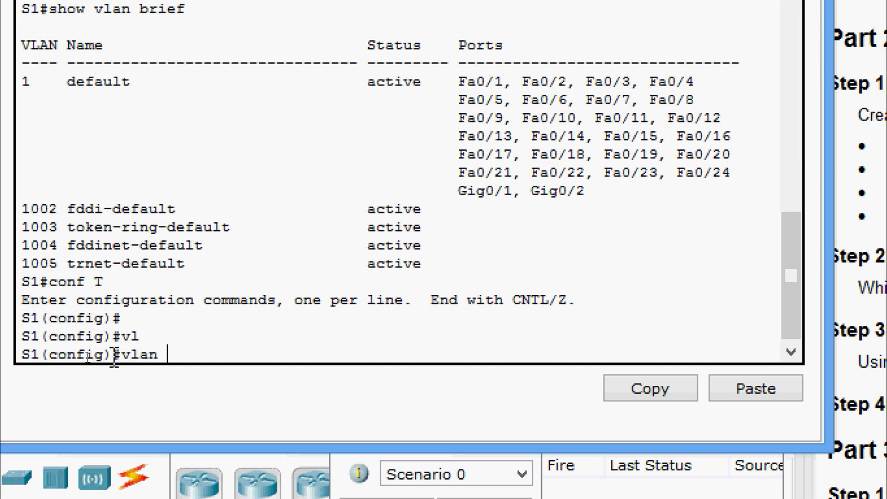
text(10)
key(Return)
text(name)
key(Tab)
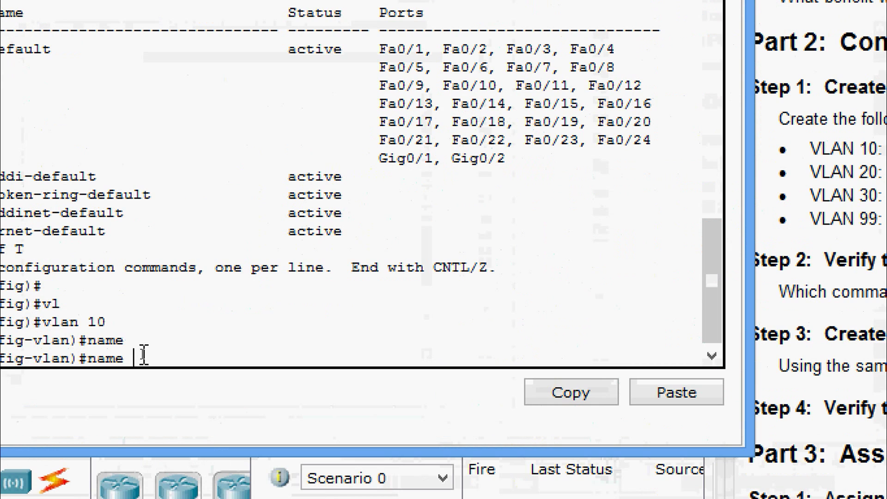
text(Faculty/Staff)
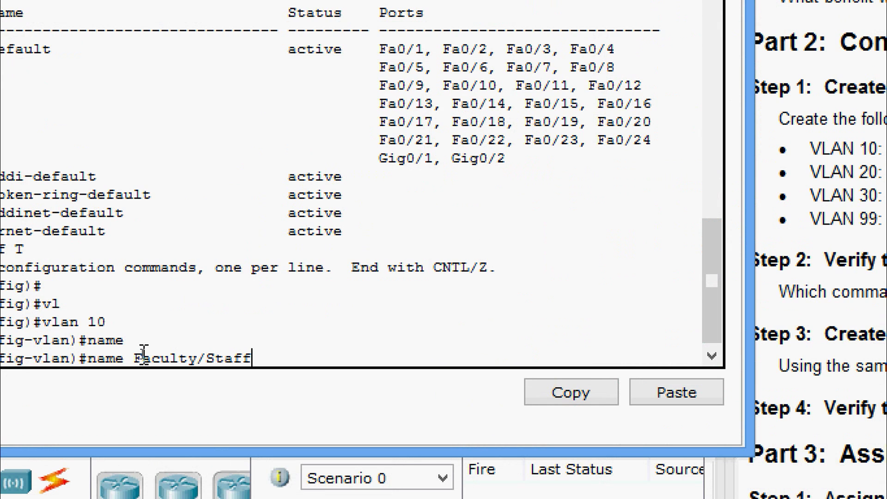
key(Return)
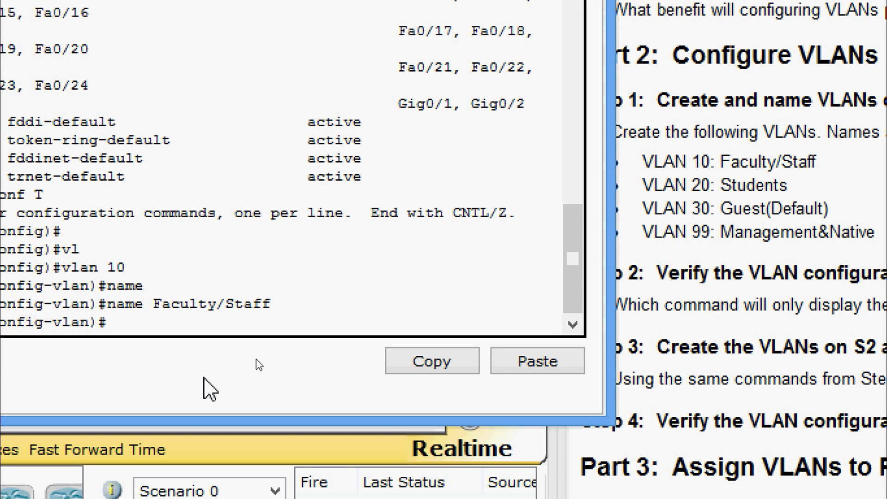
Create VLAN 20 on S1 and name it Students
text(vlan 20)
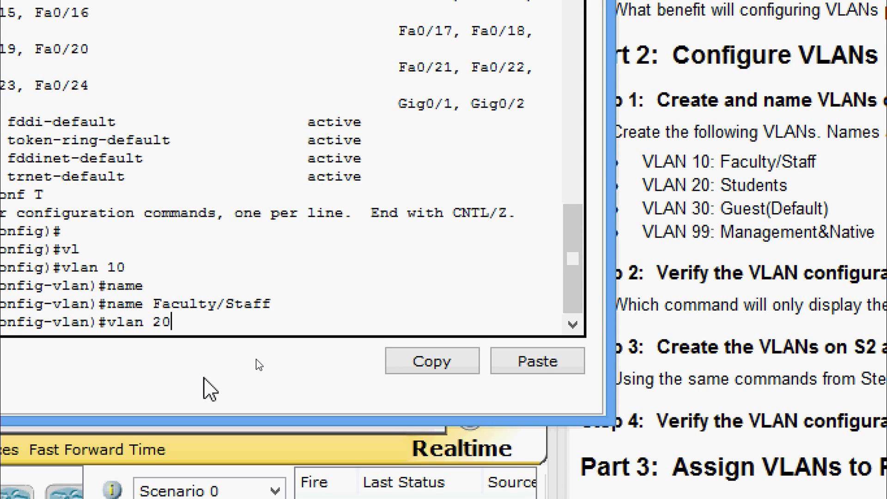
key(Return)
text(name)
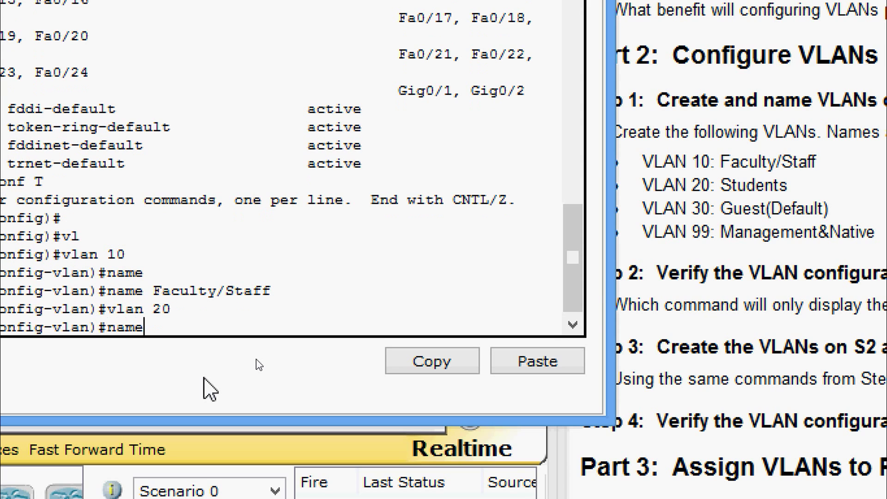
text( Students)
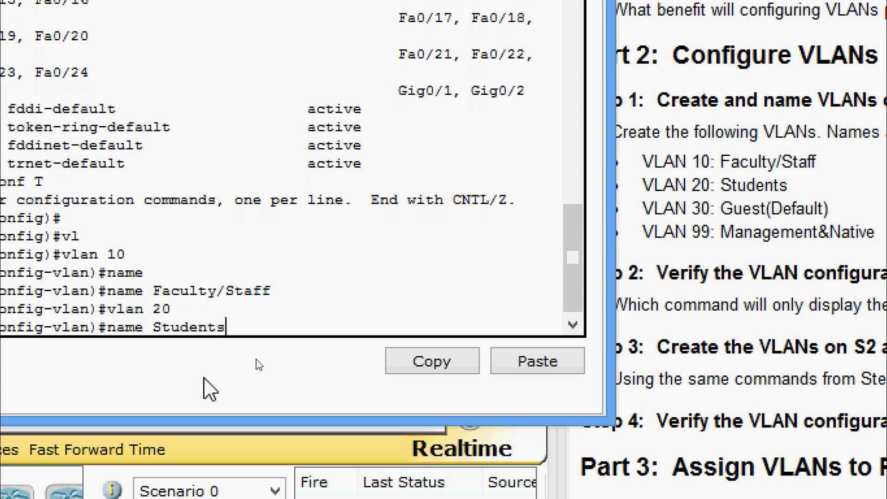
key(Return)
Create VLAN 30 on switch S1 and name it Guest(Default)
text(vlan)#vl)
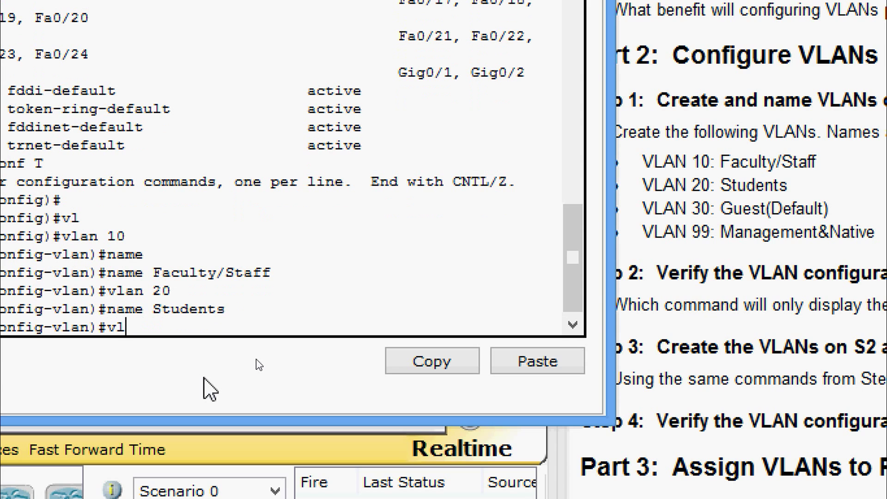
text(n 30)
key(Return)
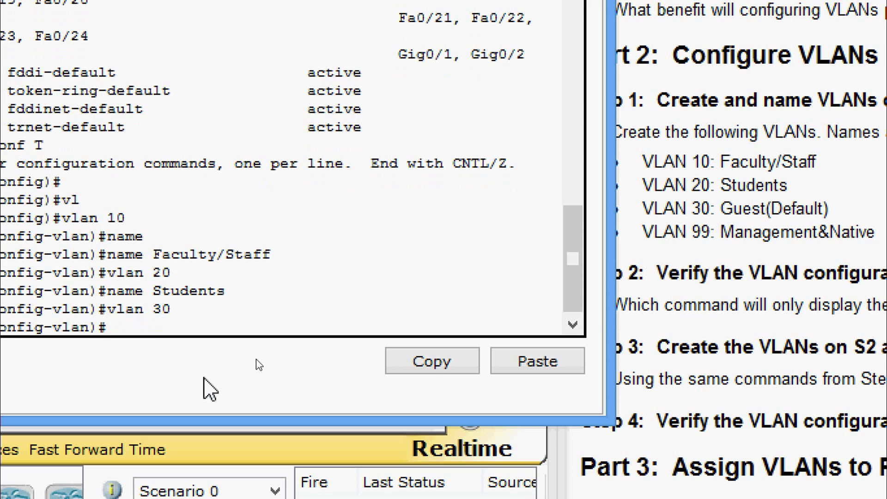
text(na)
key(Tab)
text(G)
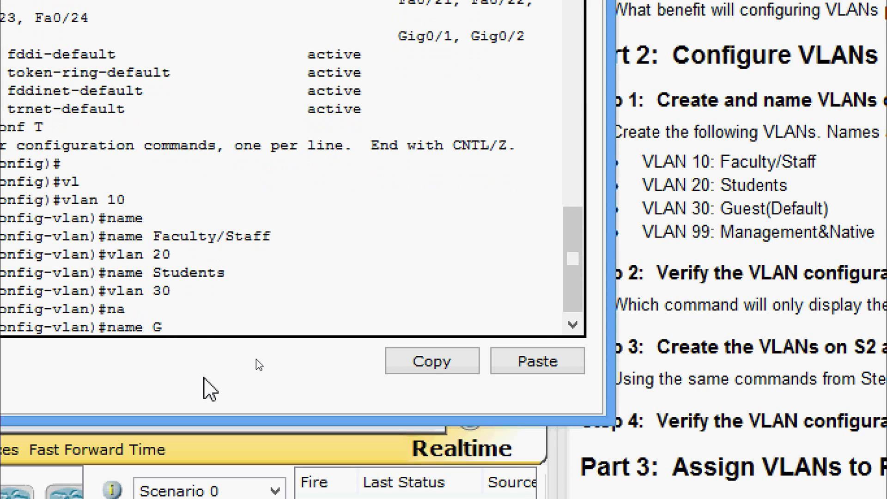
text(uest(De)
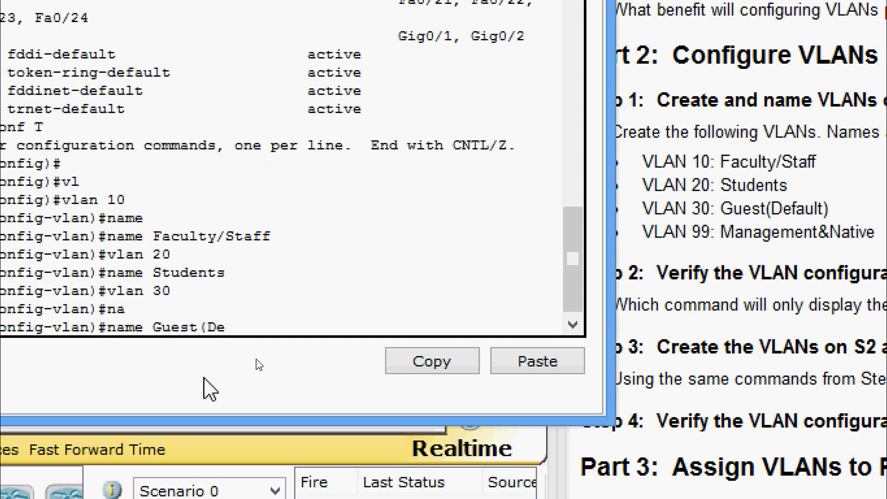
text(fault))
key(Return)
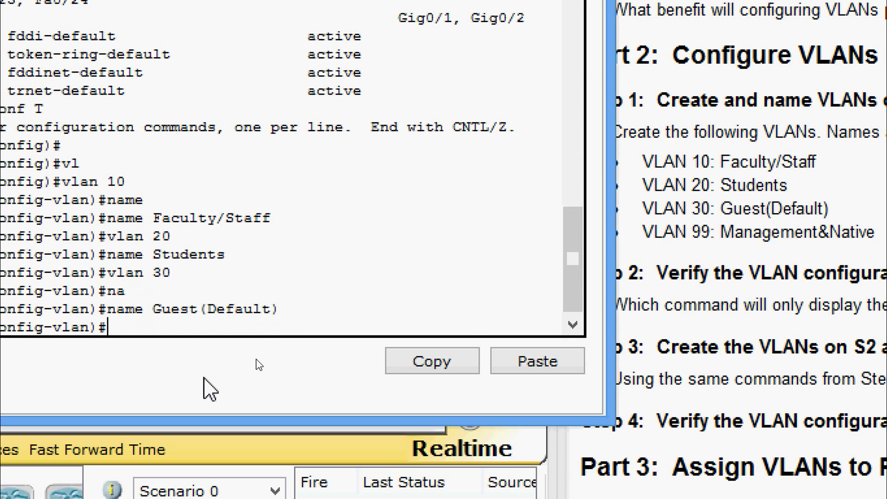
Create VLAN 99 on switch S1 and name it Management&Native
text(vl 99)
key(Return)
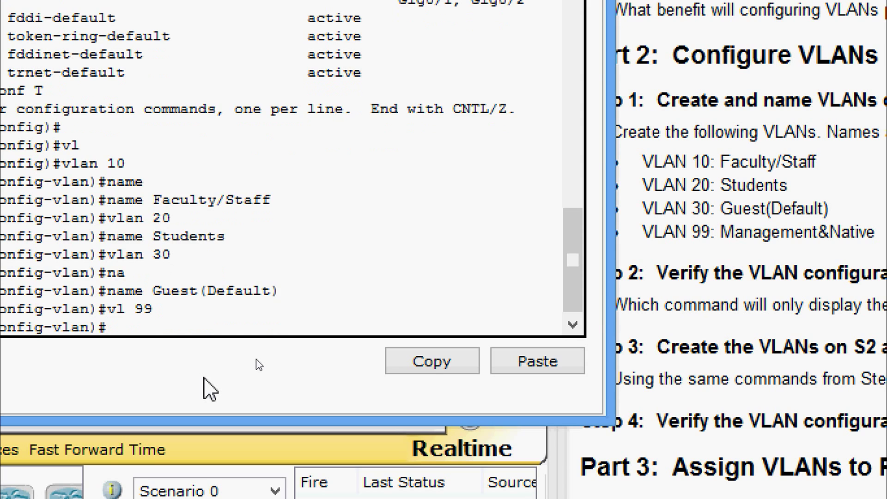
text(name Mana)
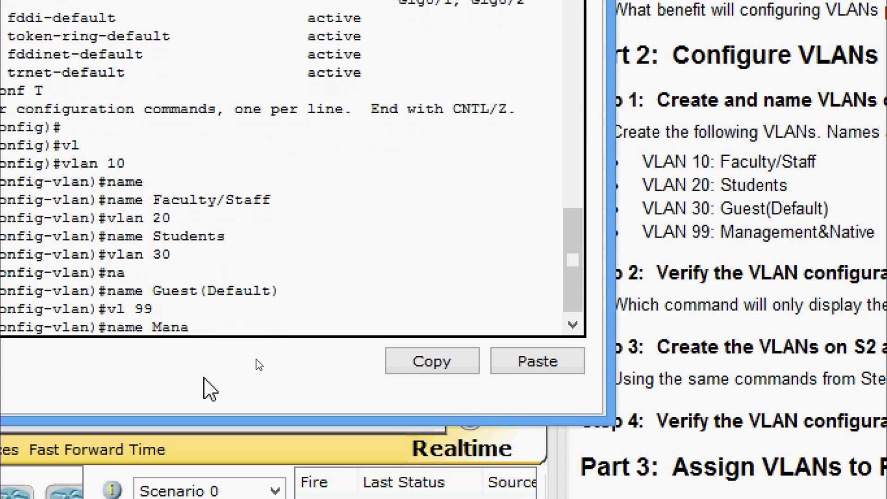
text(gement&Native)
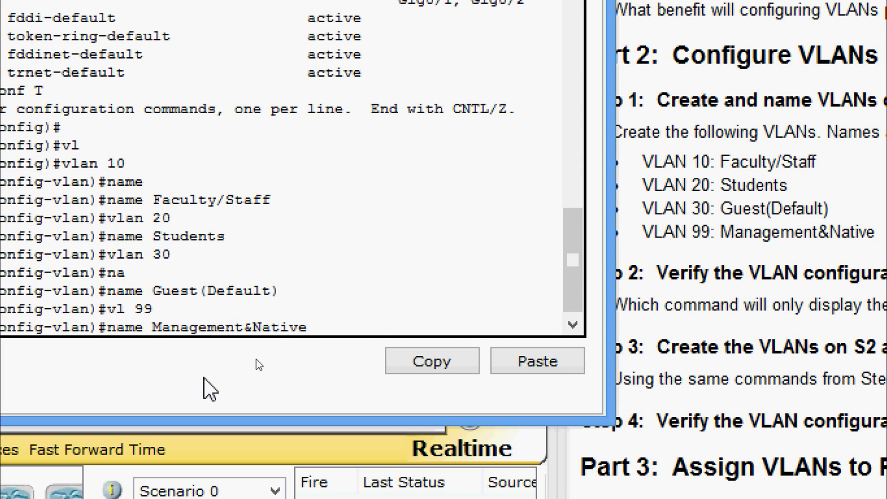
key(Return)
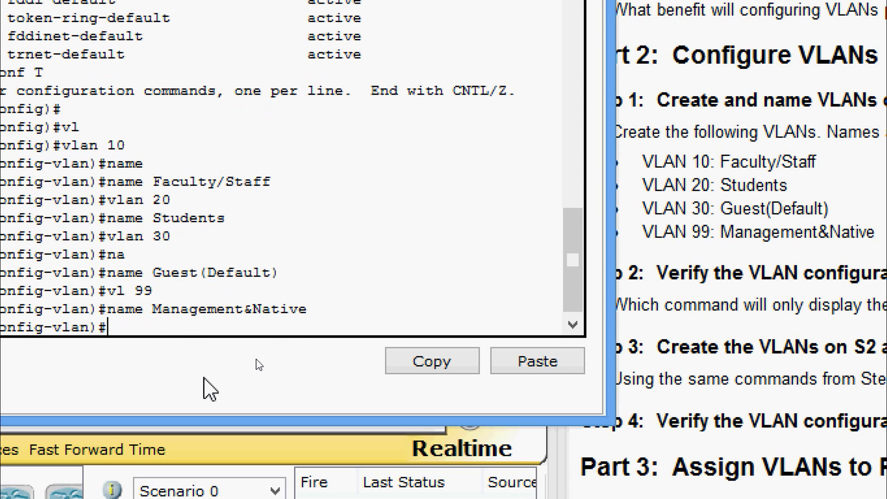
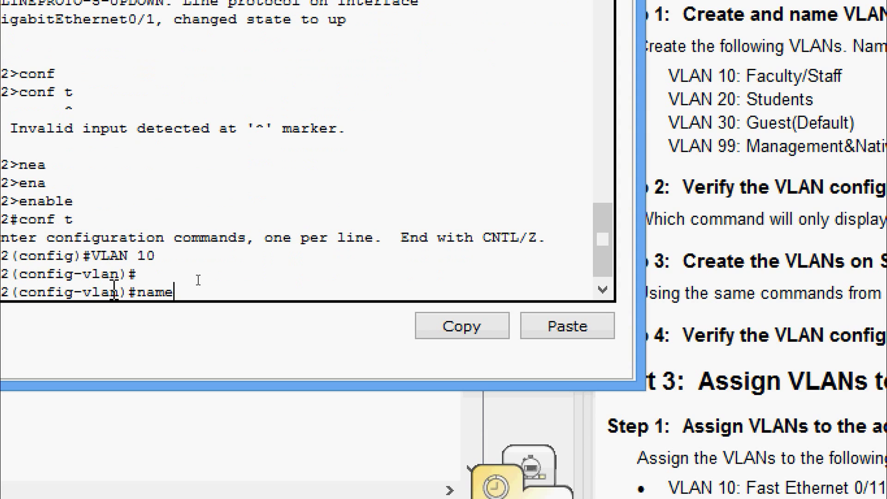
On switch S2, name VLAN 10 Faculty/Staff, and create VLAN 20 with the name Students
text(Faculty/Staff)
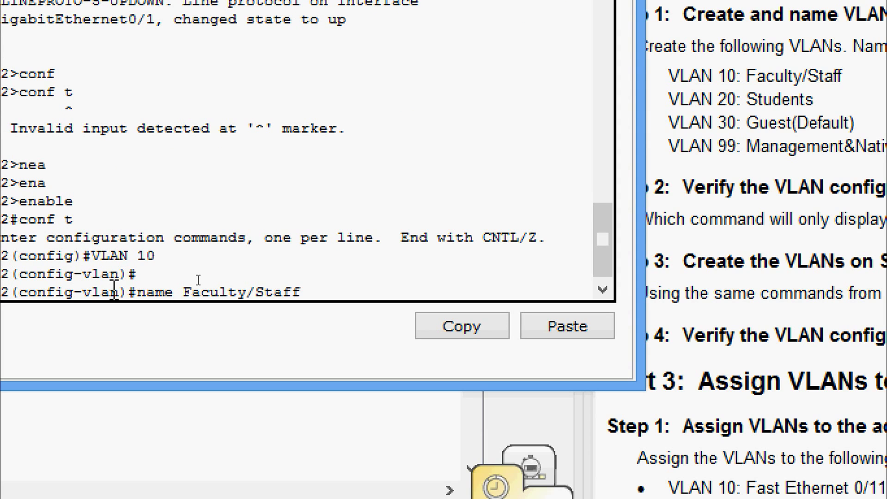
key(Return)
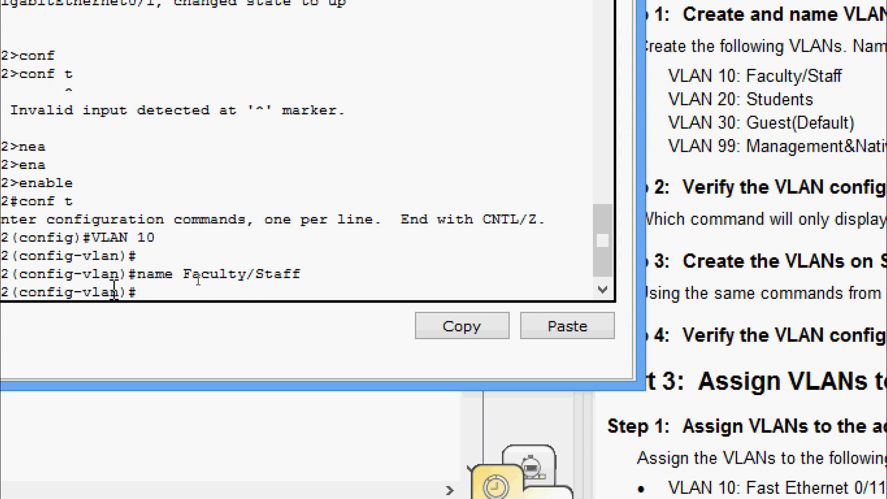
text(vl 20)
key(Return)
text(name )
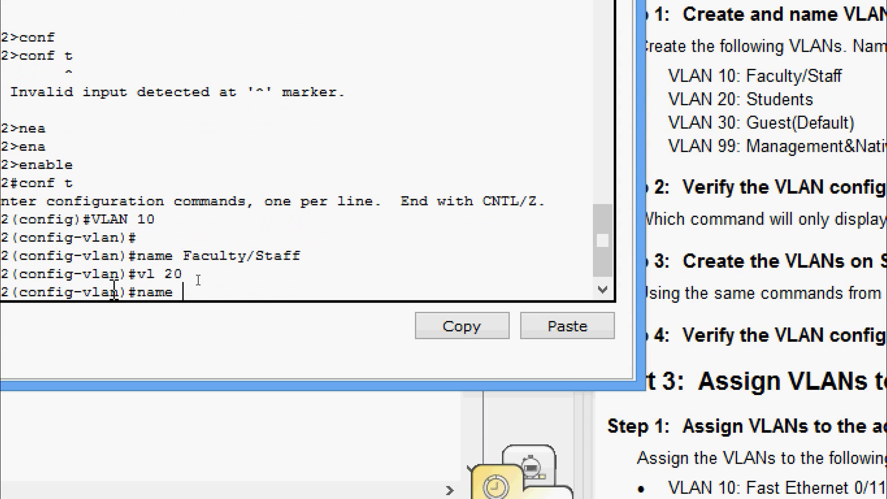
text(Students)
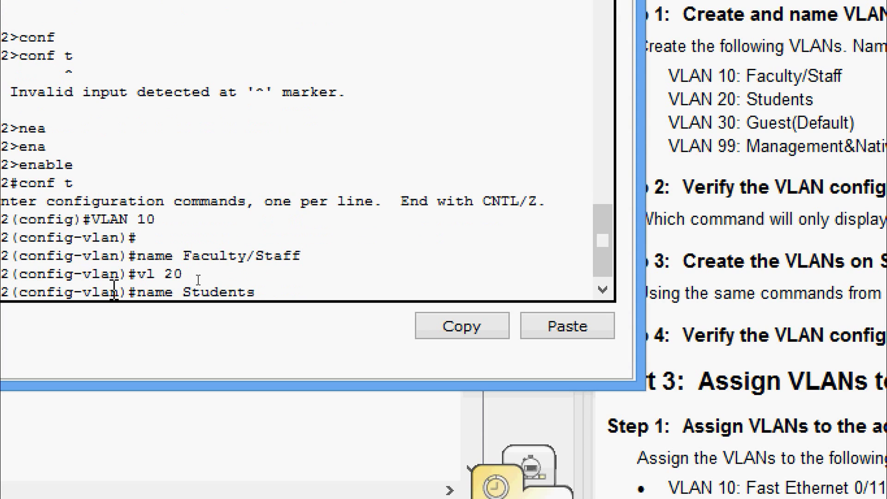
key(Return)
Create VLAN 30 on switch S2 and name it Guest(Default)
text(vl )
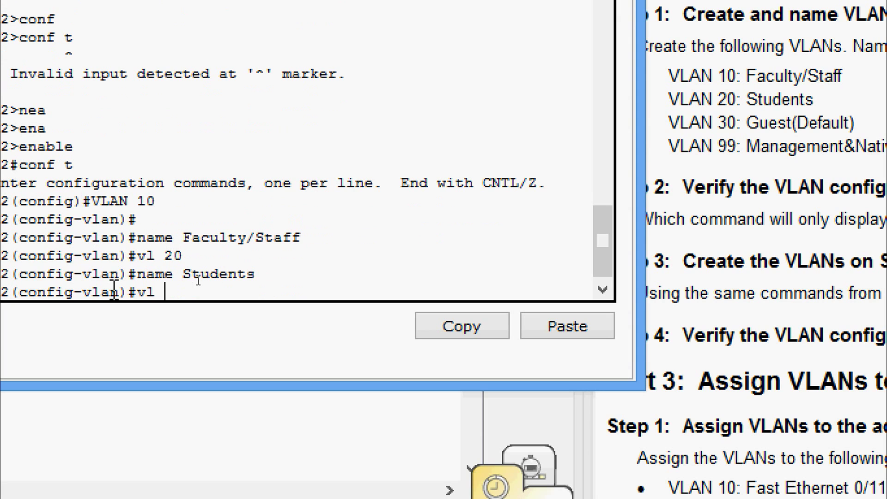
text(30)
key(Return)
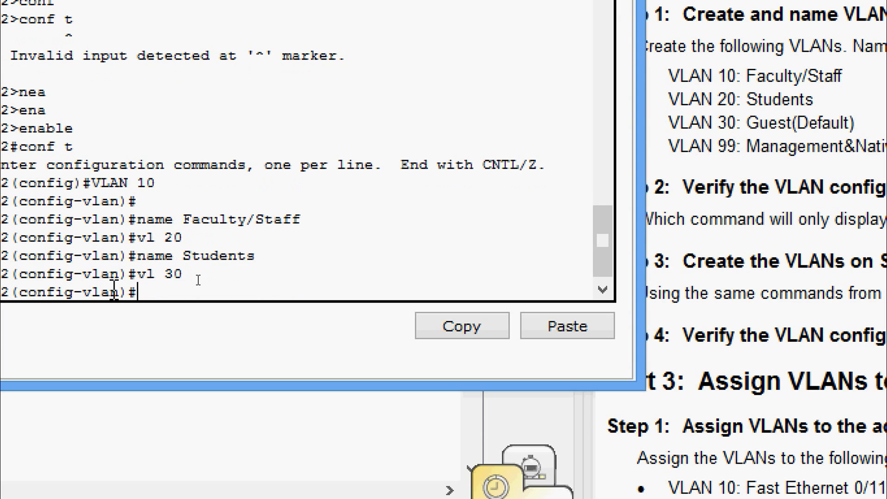
text(name Guest(De)
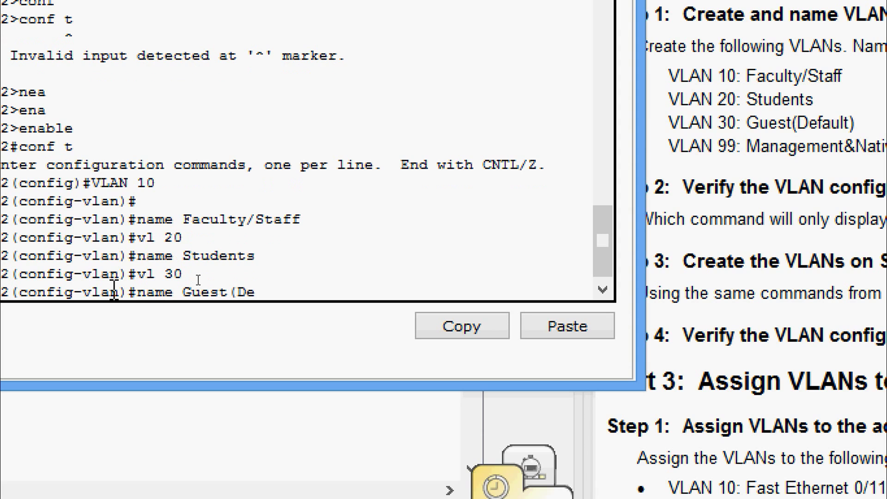
text(fault))
key(Return)
Create VLAN 99 on switch S2 and name it Management&Native
text(vl )
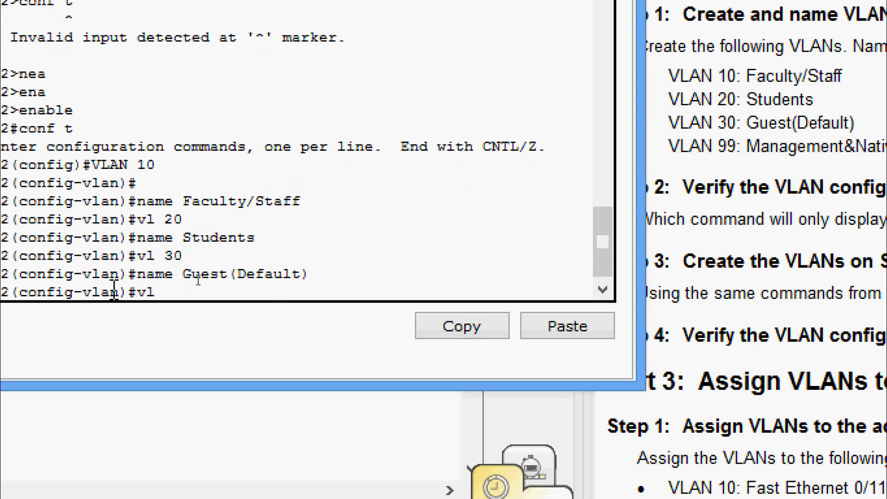
text(99)
key(Return)
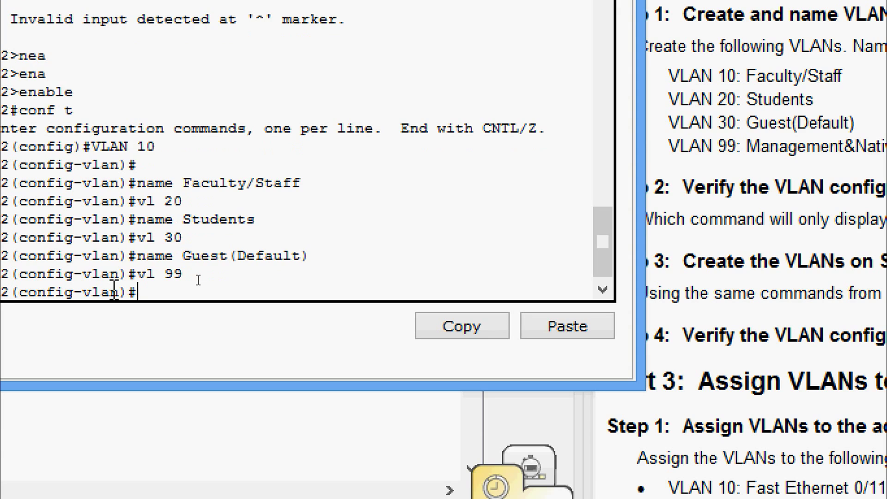
text(name Management)
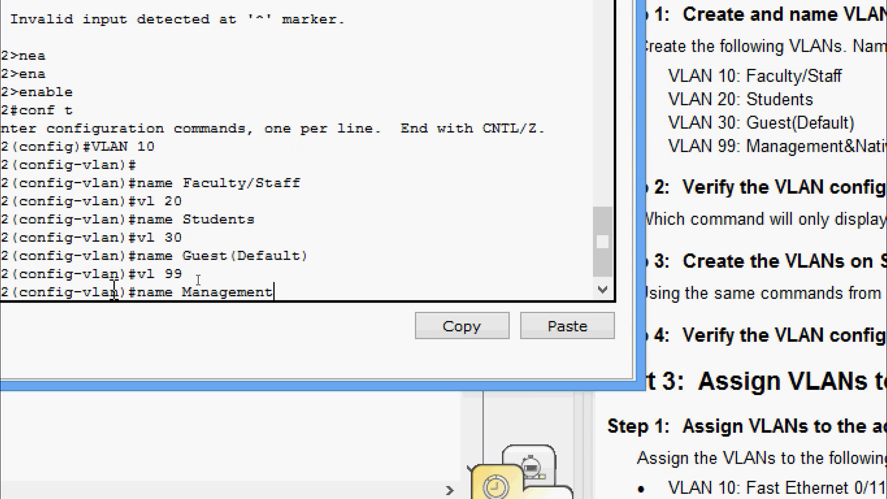
text(&Native)
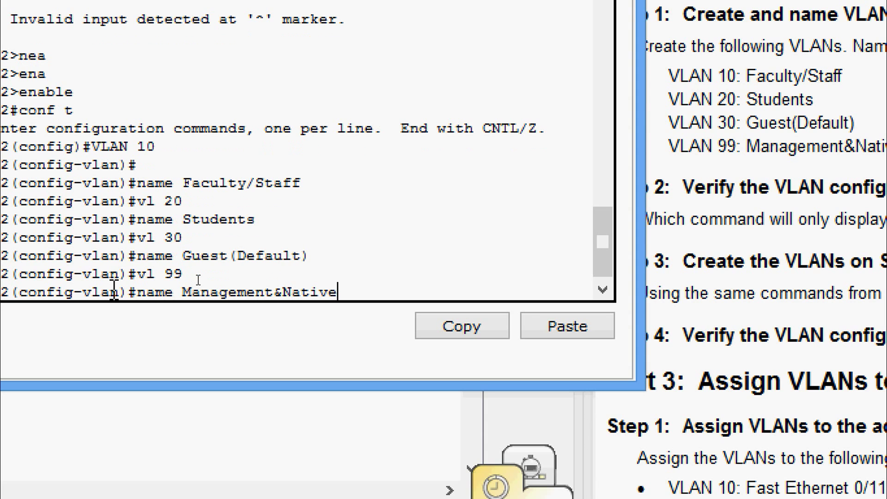
key(Return)
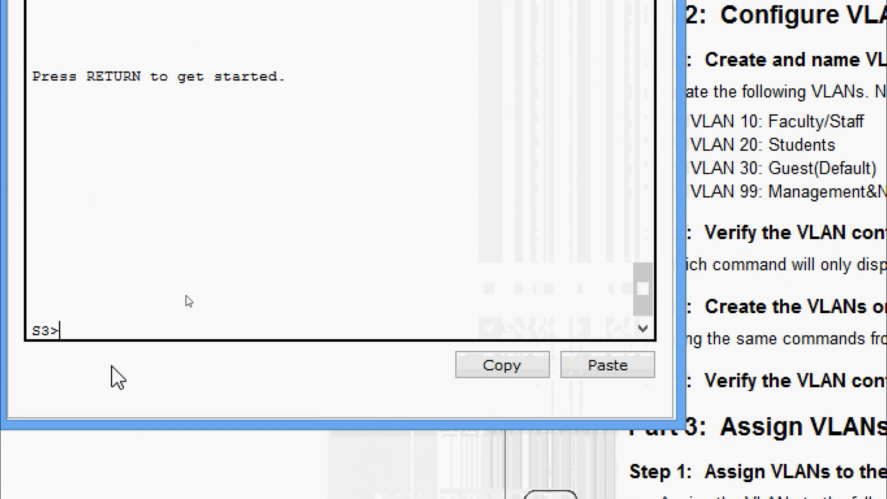
Enter privileged mode on switch S3 and go into global configuration mode
text(ena)
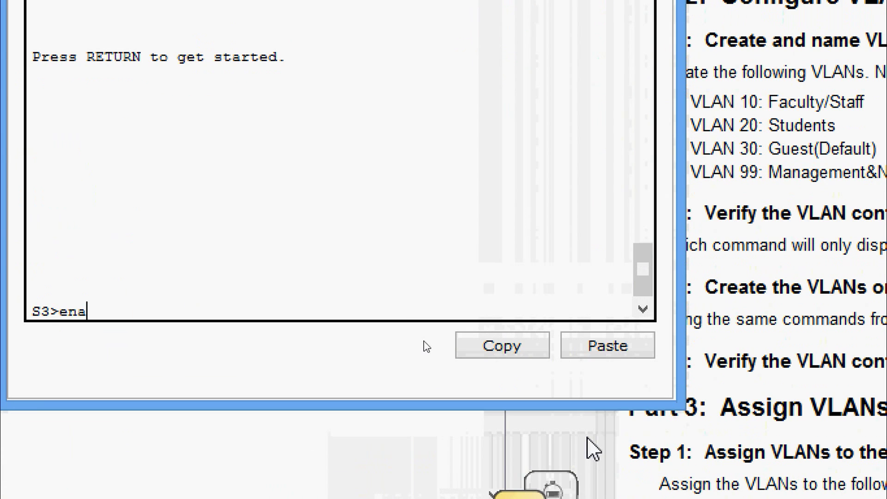
key(Tab)
key(Return)
text(conf)
key(Tab)
key(Return)
key(Return)
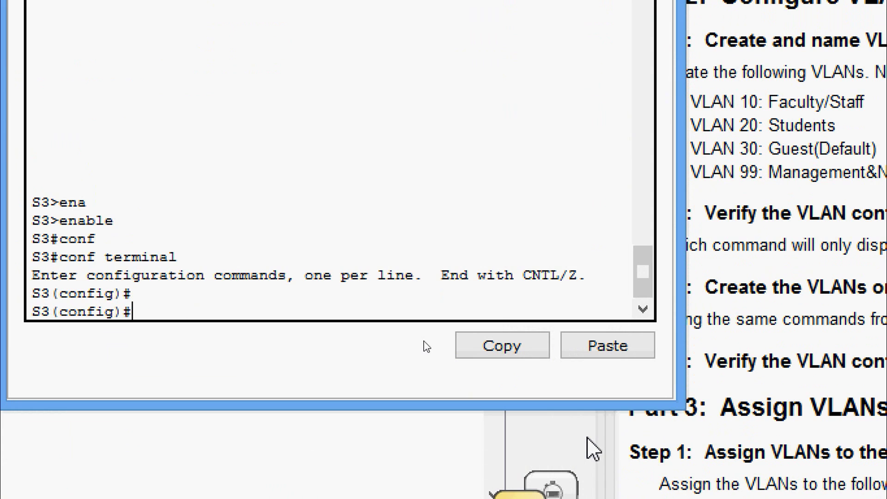
Create VLAN 10 on switch S3 and name it Faculty/Staff
text(vla)
key(Tab)
text(10)
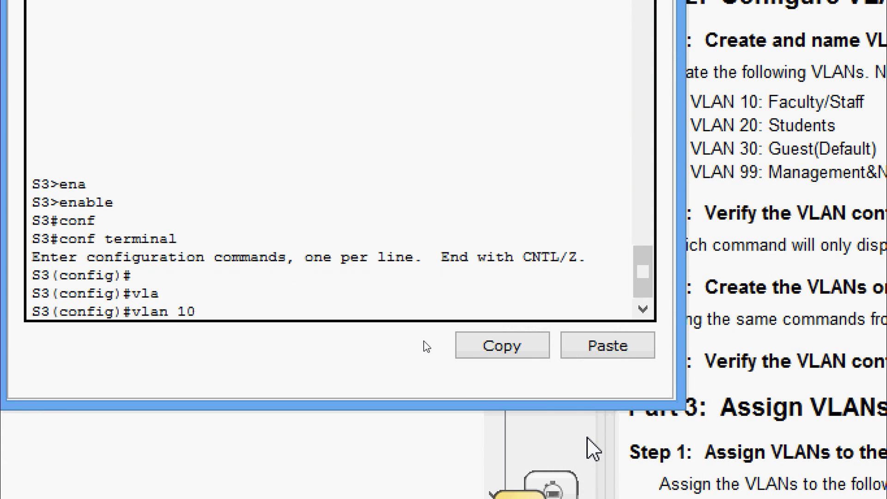
key(Return)
text(name )
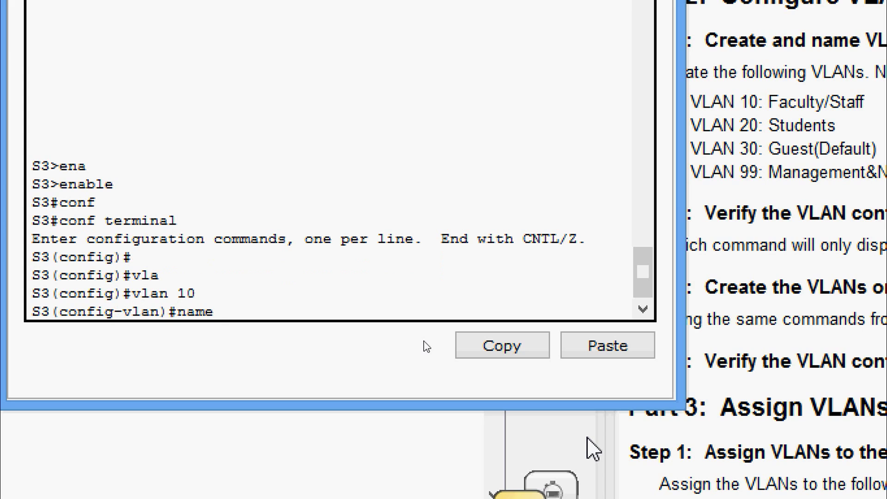
text(Facluty)
key(BackSpace)
key(BackSpace)
key(BackSpace)
text(ulty)
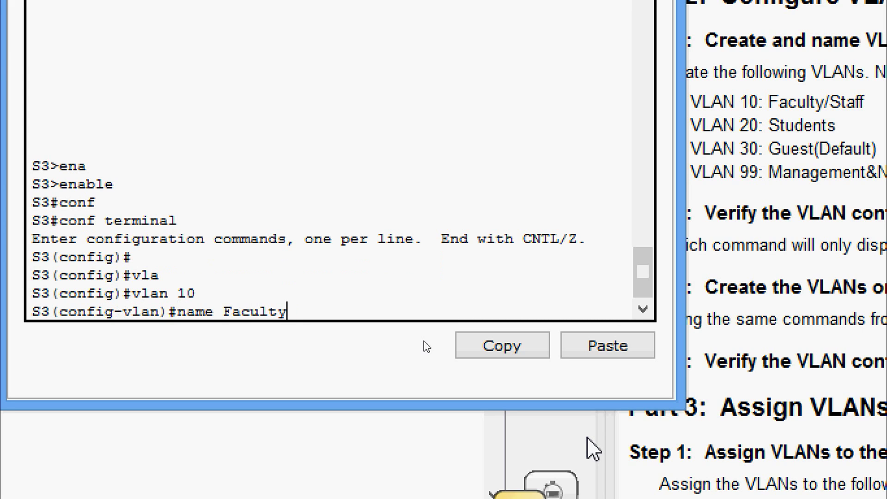
text(/Staff)
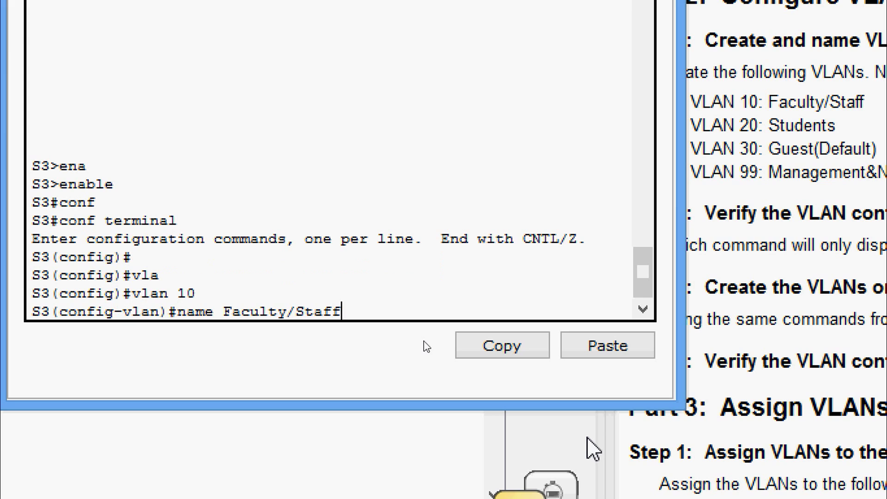
key(Return)
Create VLAN 20 on switch S3 and name it Students
text(vl )
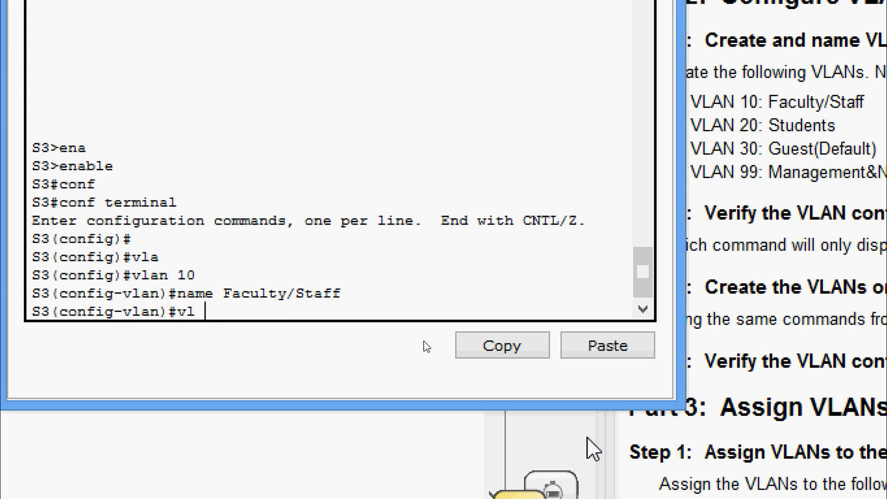
text(20)
key(Return)
text(nam)
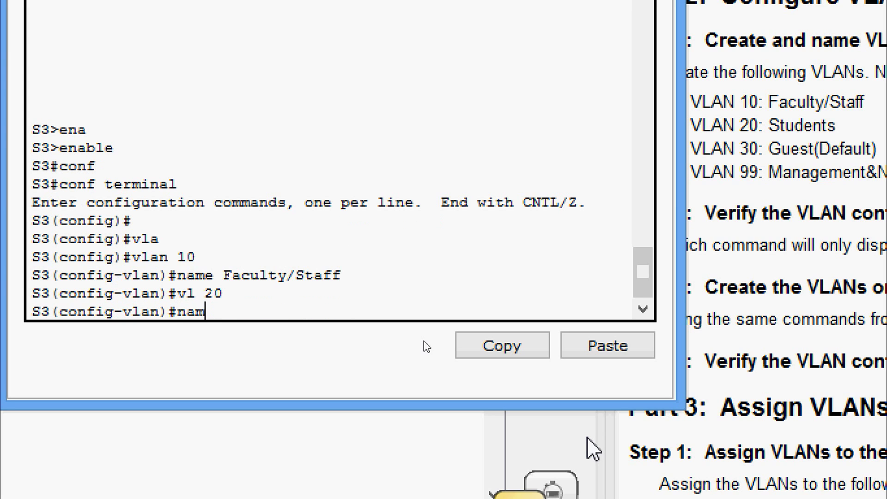
key(Tab)
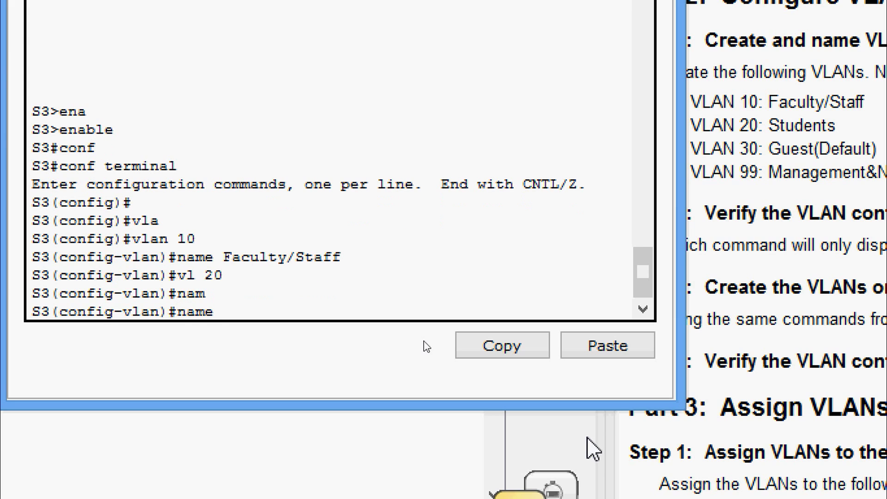
text(Students)
key(Return)
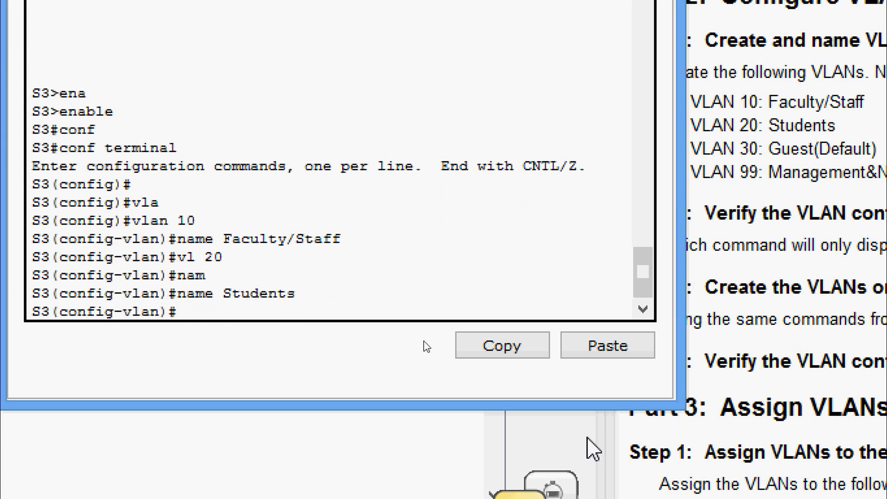
Create VLAN 30 on switch S3 and name it Guest(Default)
text(vl 30)
key(Return)
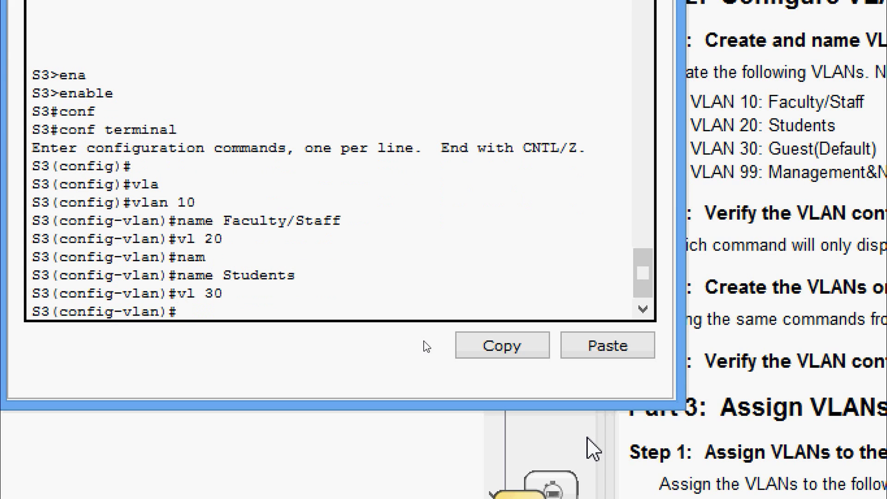
text(name Guest(De)
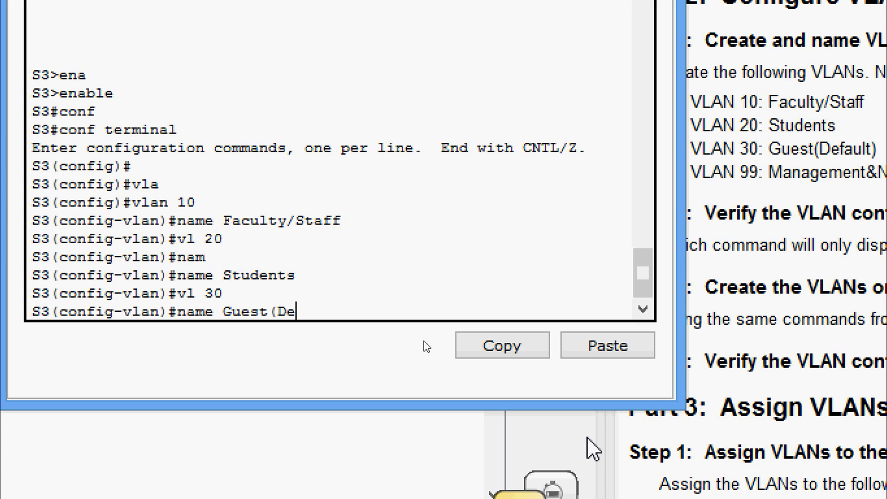
text(fault))
key(Return)
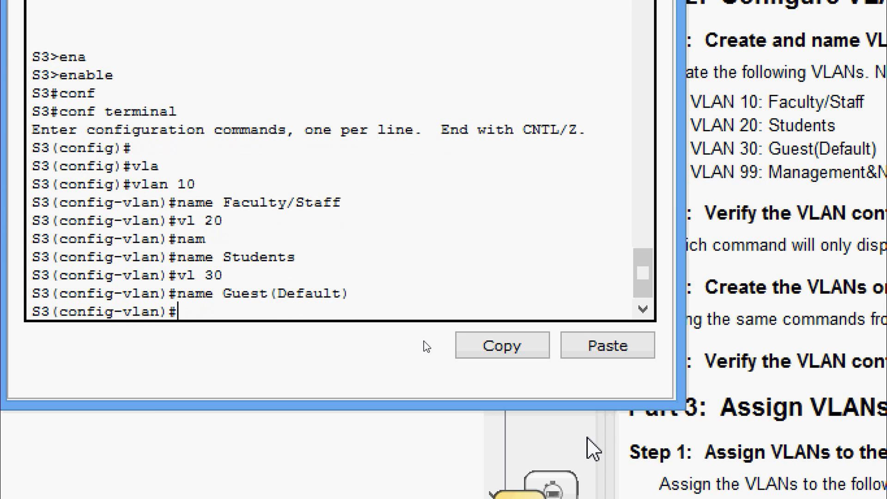
Create VLAN 99 on switch S3 and name it Management&Native
text(vl 99)
key(Return)
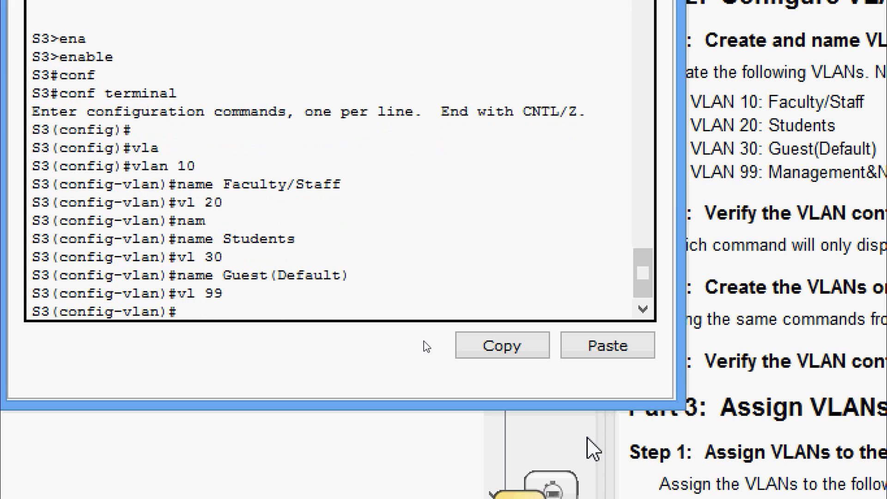
text(name Managemen)
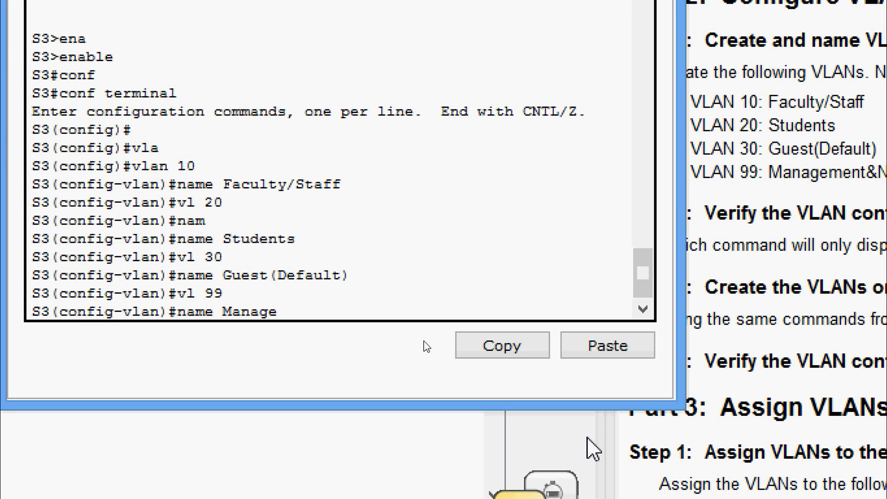
text(t&Native)
key(Return)
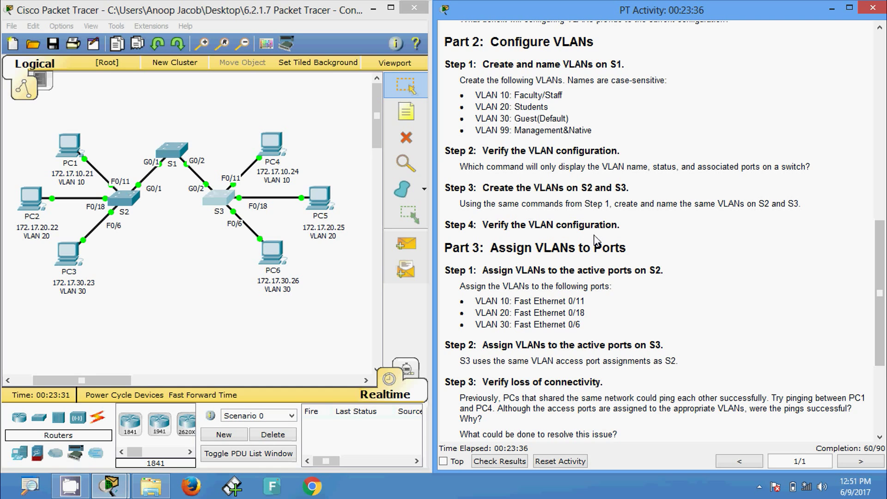
Exit configuration mode on switch S1 and verify its VLANs with show vlan brief
click(175, 162)
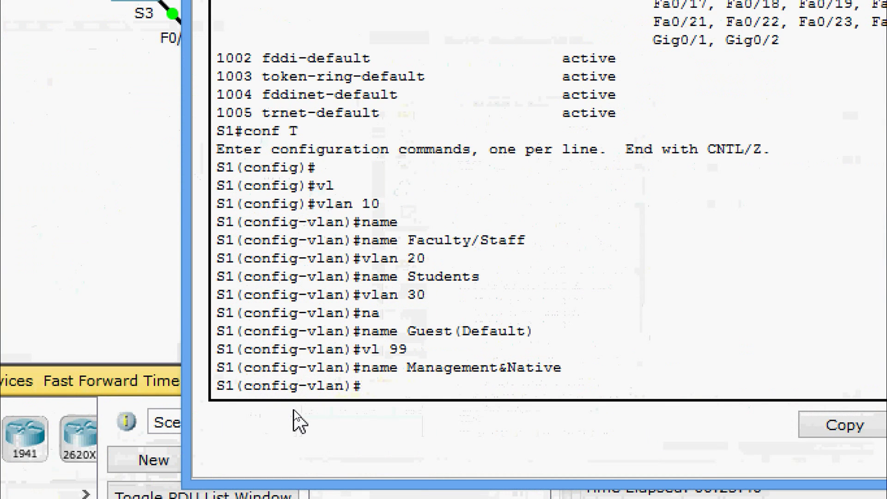
key(ctrl+z)
key(Return)
key(Return)
text(sh)
key(Tab)
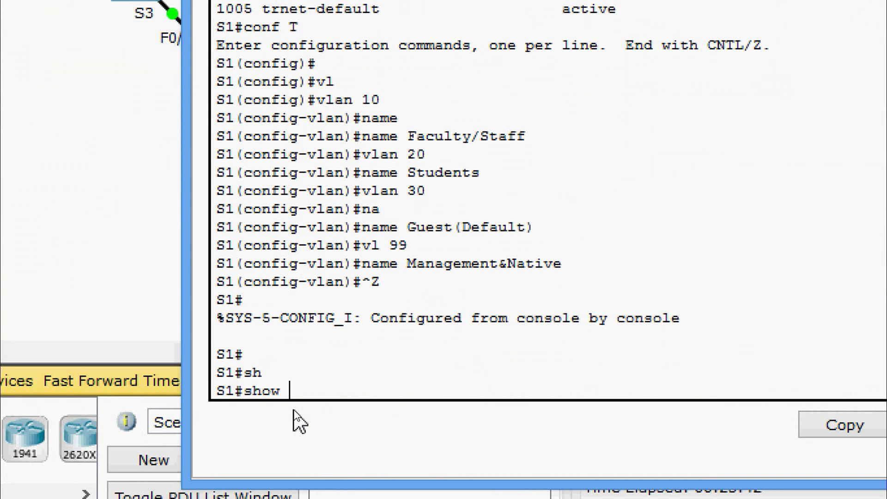
text(vl)
key(Tab)
text(b)
key(Tab)
key(Return)
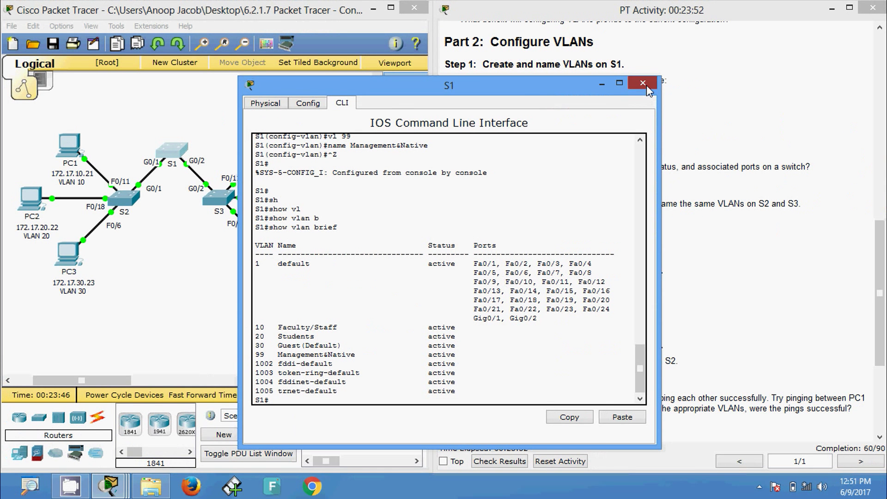
click(643, 83)
Exit configuration mode on switch S2 and check VLANs 10, 20, 30 and 99 with show vlan brief
click(122, 199)
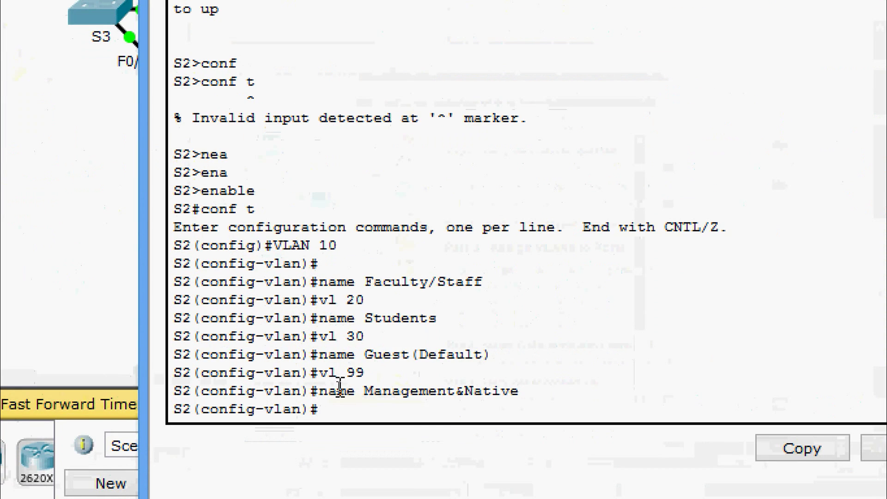
key(ctrl+z)
key(Return)
key(Return)
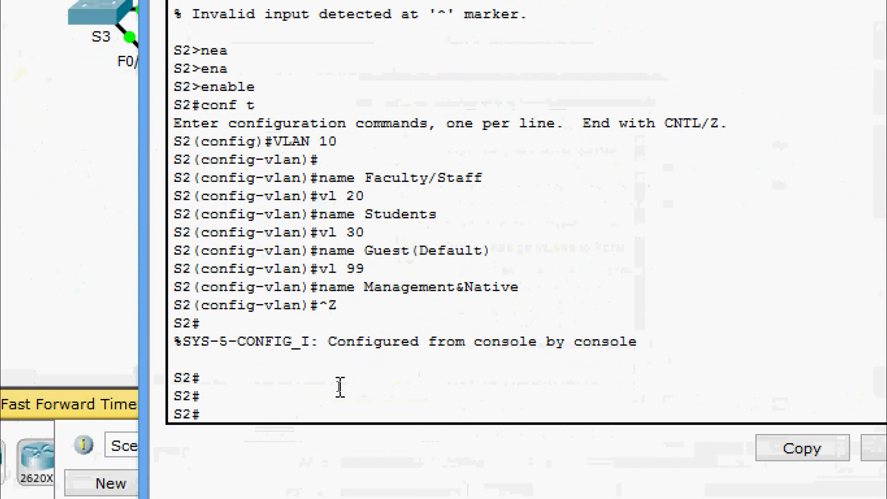
text(sh)
key(Tab)
text(vl)
key(Tab)
text(b)
key(Tab)
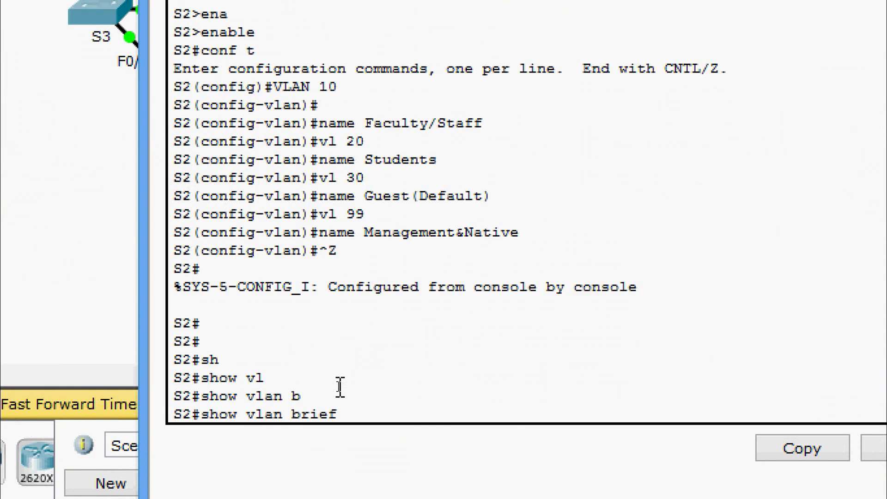
key(Return)
key(Return)
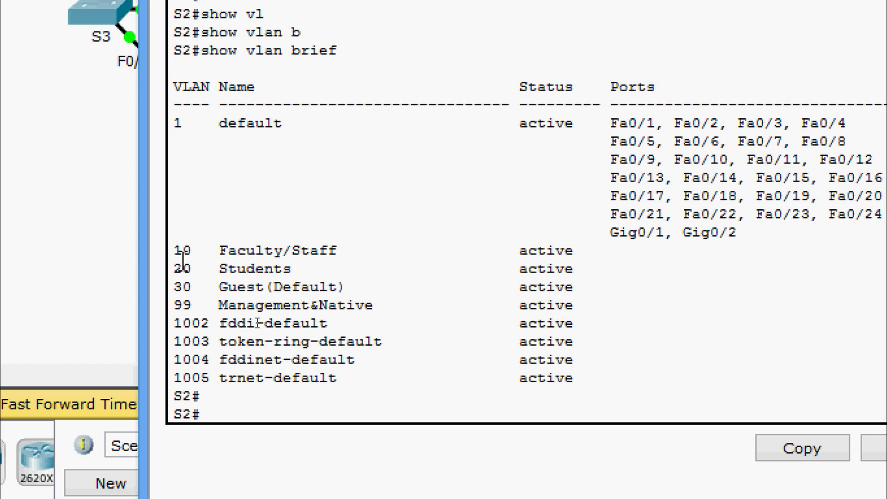
drag(174, 250, 369, 314)
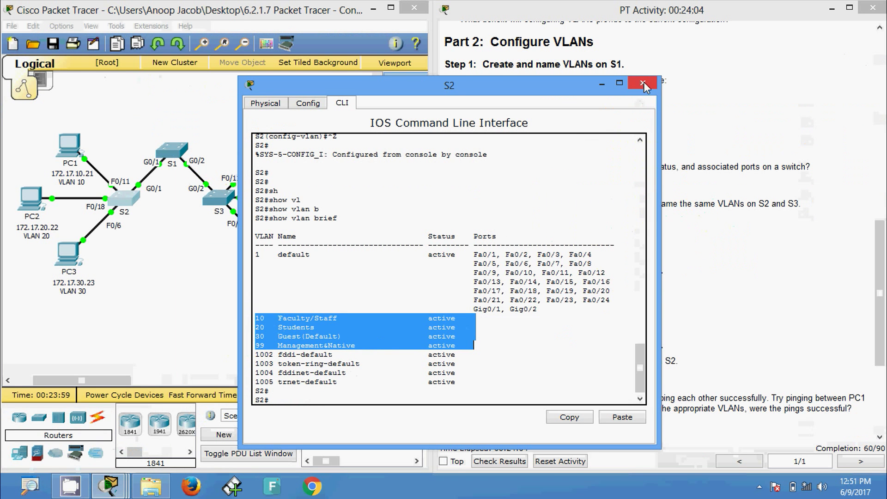
click(644, 81)
Exit configuration mode on switch S3 and check VLANs 10, 20, 30 and 99 with show vlan brief
click(222, 204)
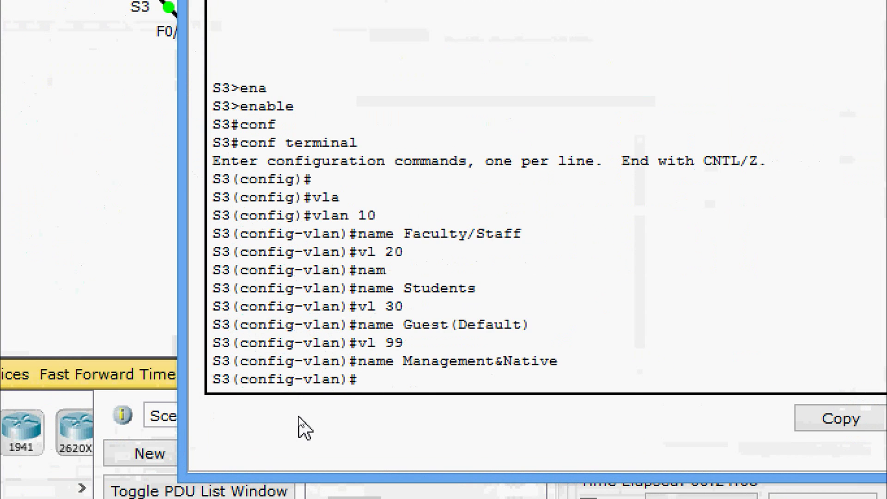
key(ctrl+z)
key(Return)
text(sh)
key(Tab)
text(vl)
key(Tab)
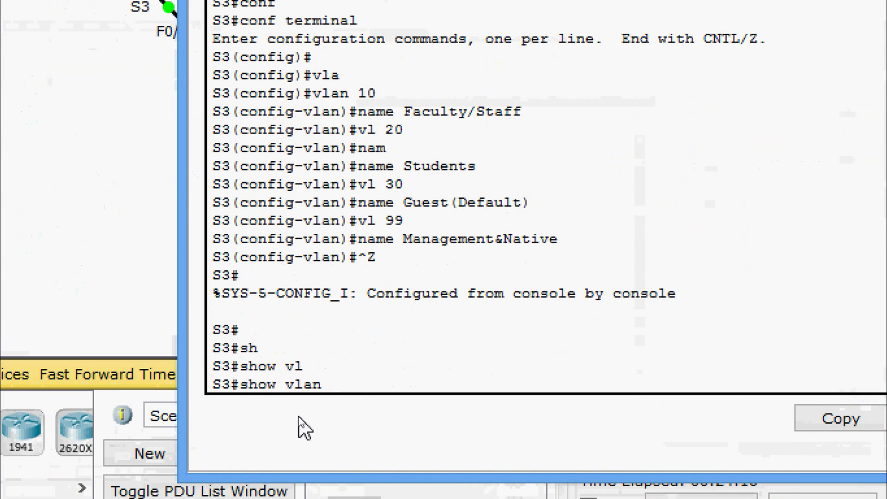
text(b)
key(Tab)
key(Return)
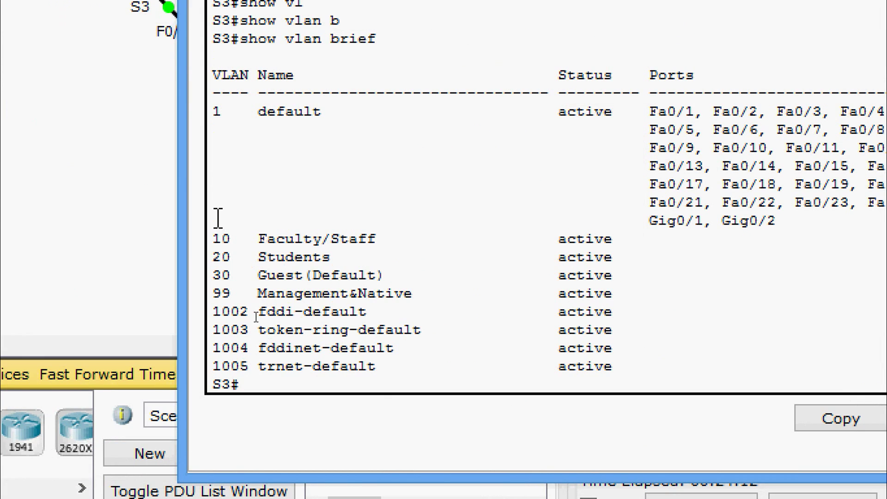
drag(213, 226, 614, 296)
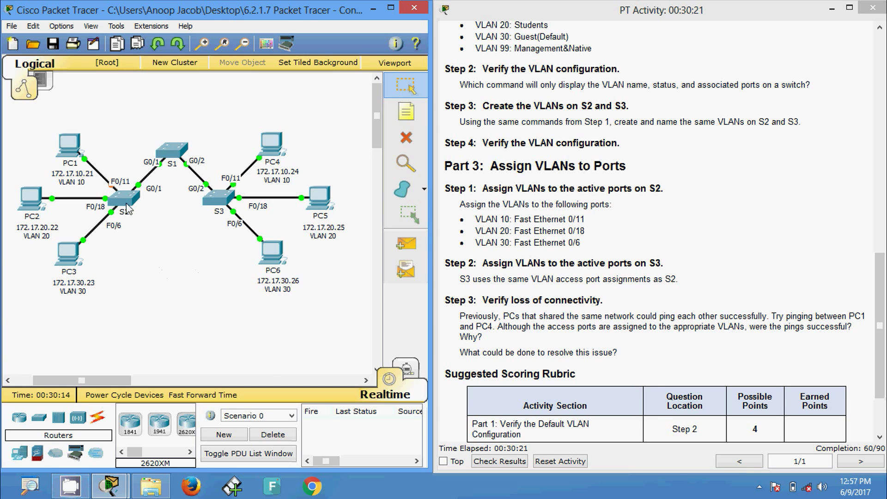
Open the command line of switch S2, enter privileged mode and go into global configuration mode
click(127, 209)
drag(384, 94, 267, 39)
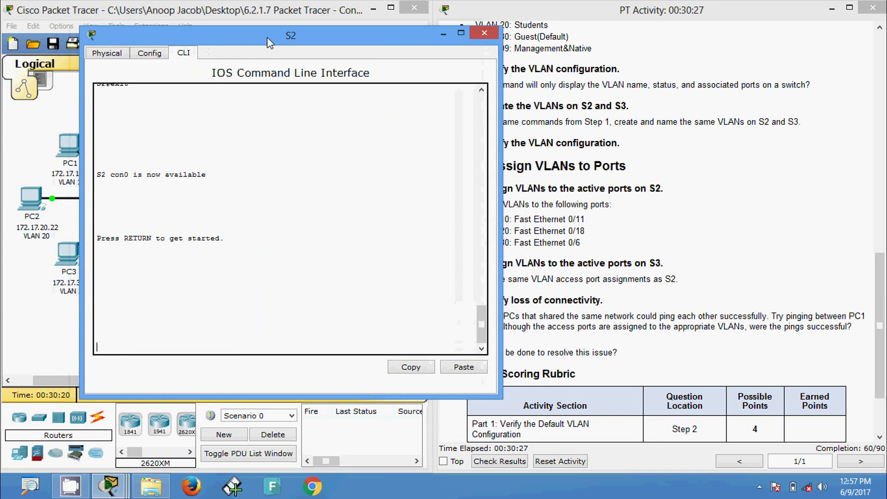
key(Return)
key(Return)
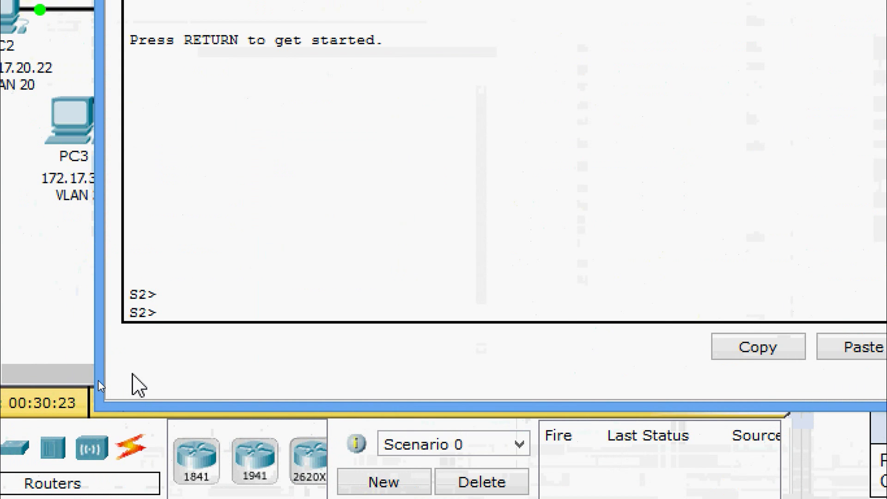
text(ena)
key(Tab)
key(Return)
text(conf t)
key(Return)
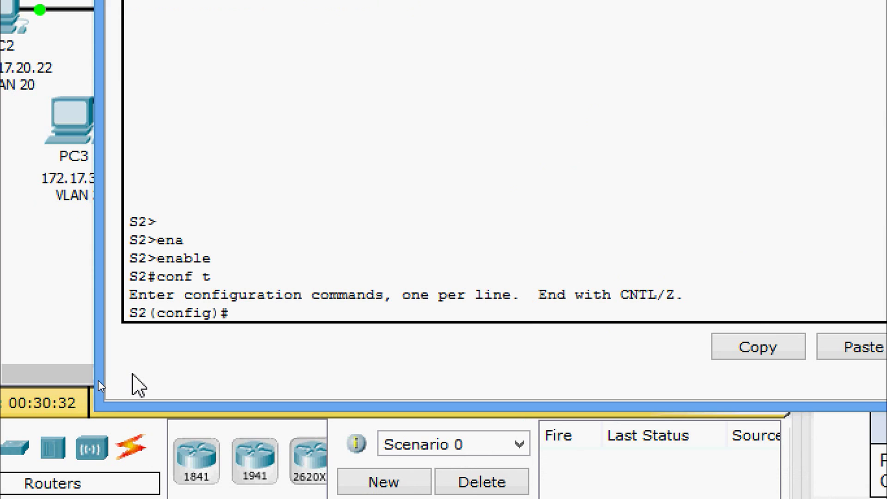
Assign interface FastEthernet 0/11 on switch S2 to access VLAN 10
text(inter)
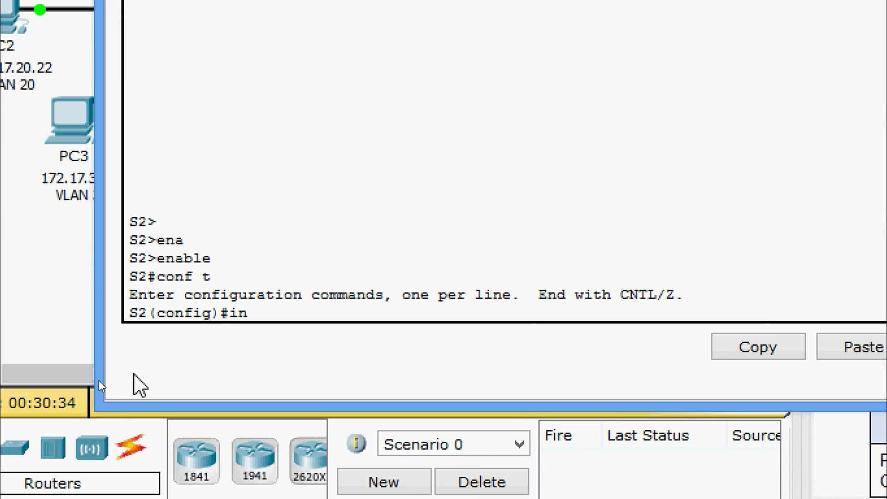
key(Tab)
text(fa)
key(Tab)
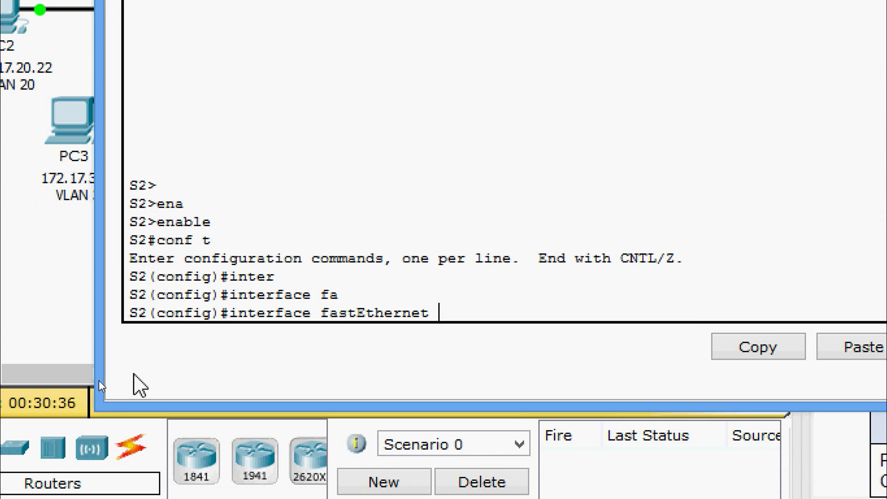
text(0/11)
key(Return)
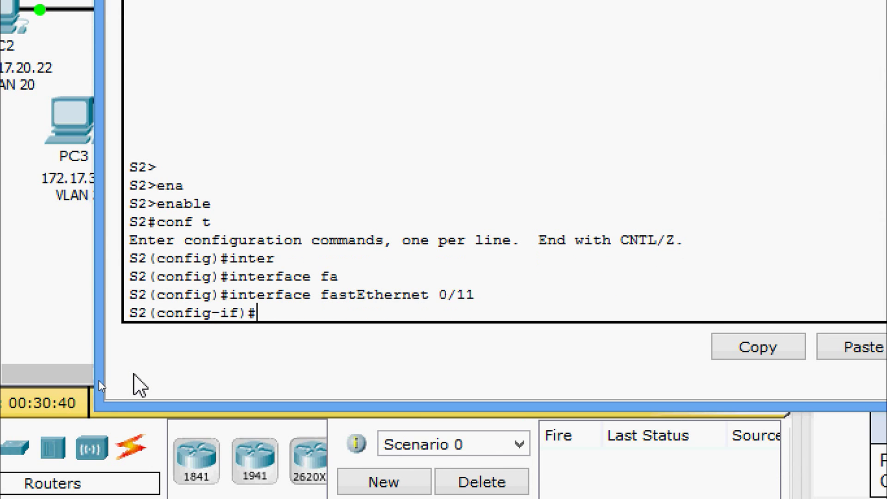
text(swit)
key(Tab)
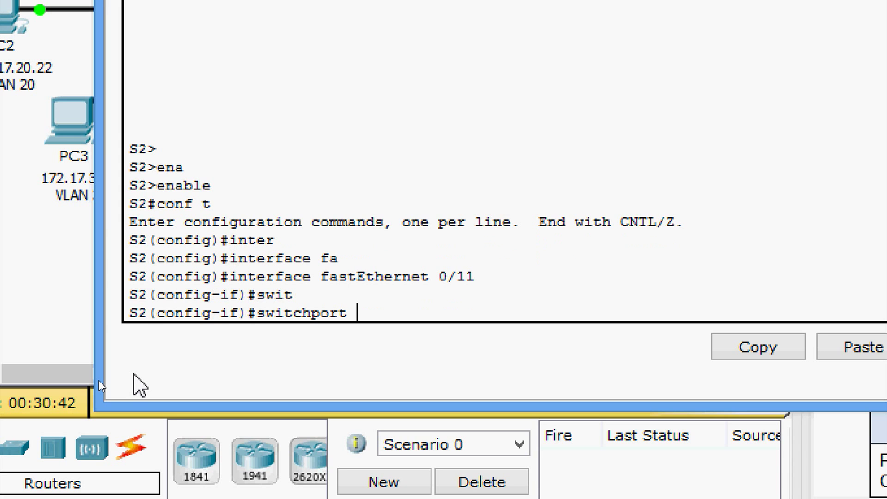
text(ac)
key(Tab)
text(vl)
key(Tab)
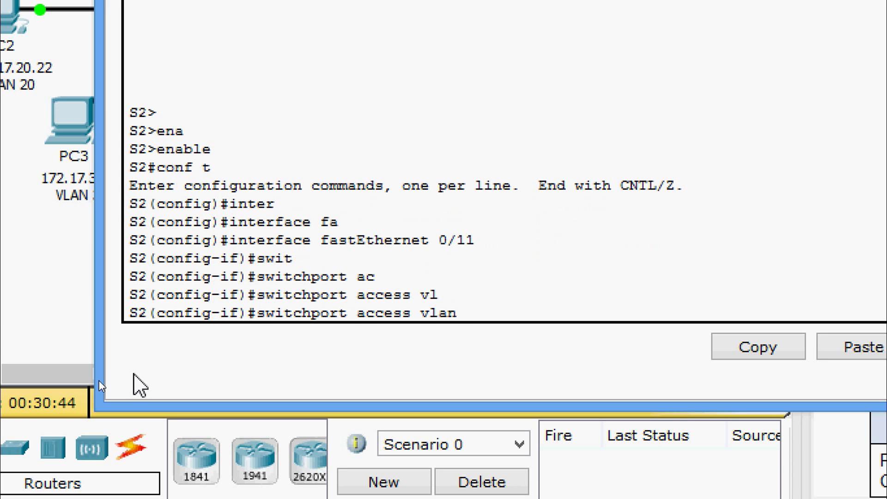
text(10)
key(Return)
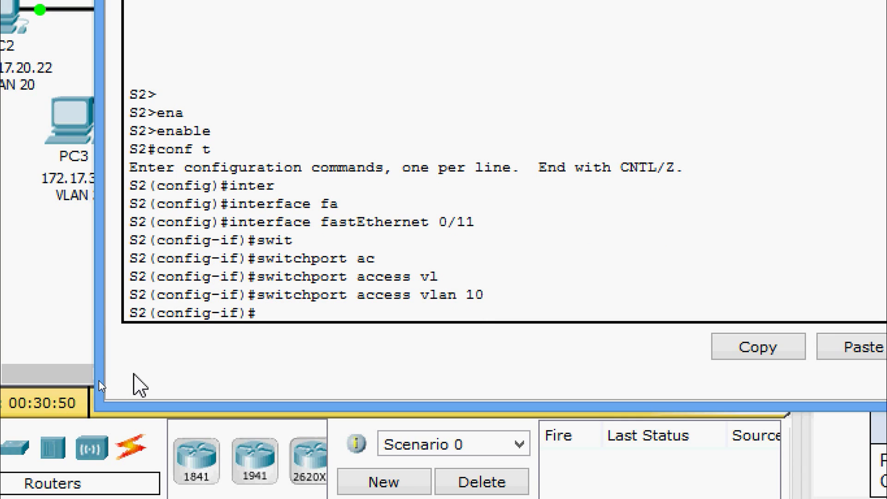
Assign interface FastEthernet 0/18 on switch S2 to access VLAN 20
text(int fa 0)
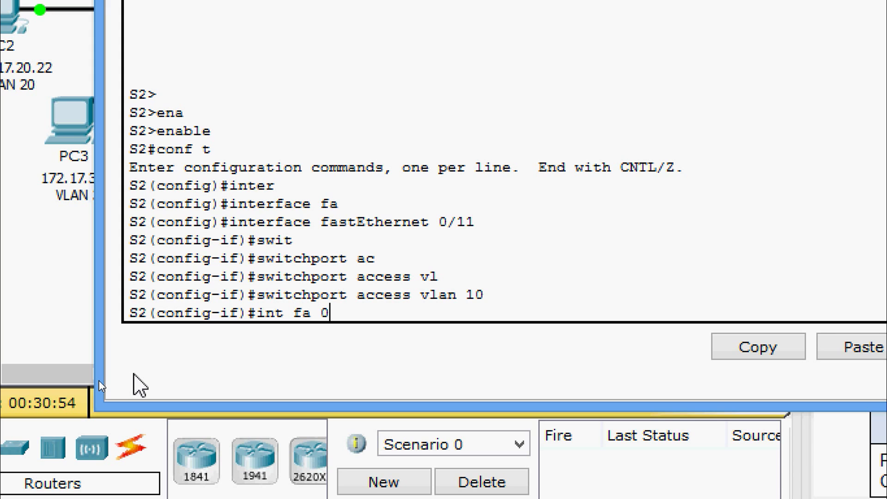
text(/18)
key(Return)
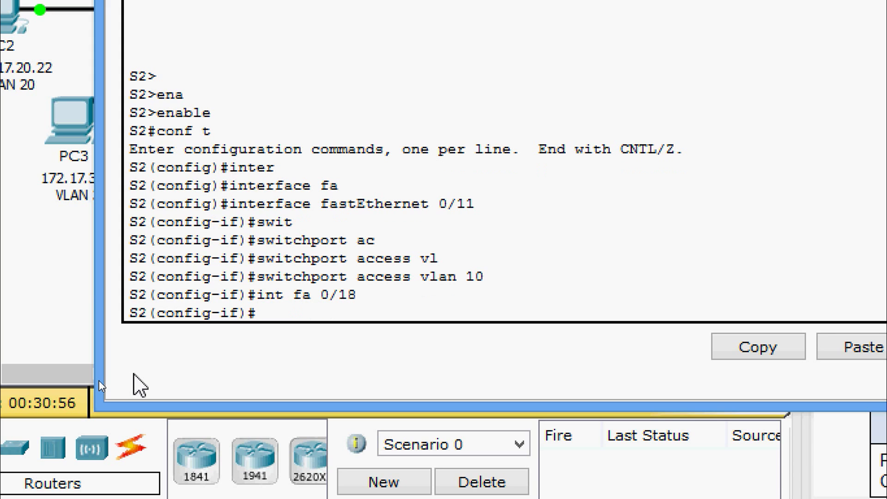
text(swi)
key(Tab)
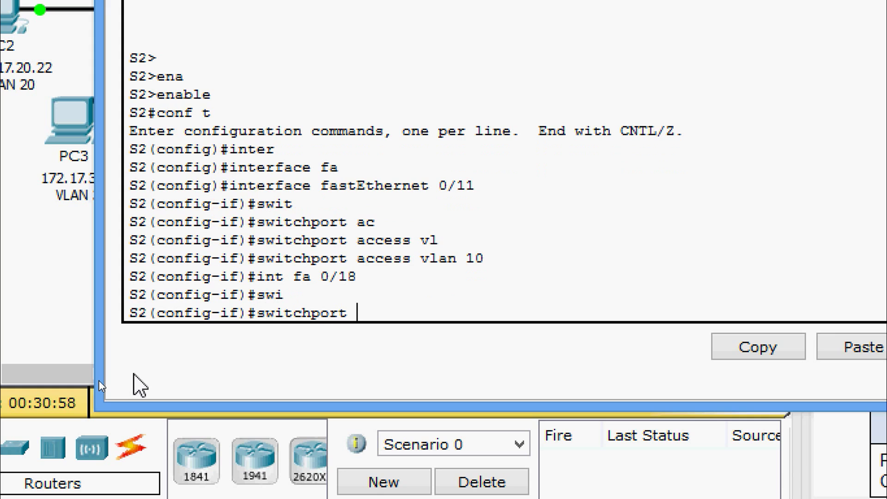
text(ac)
key(Tab)
text(vl)
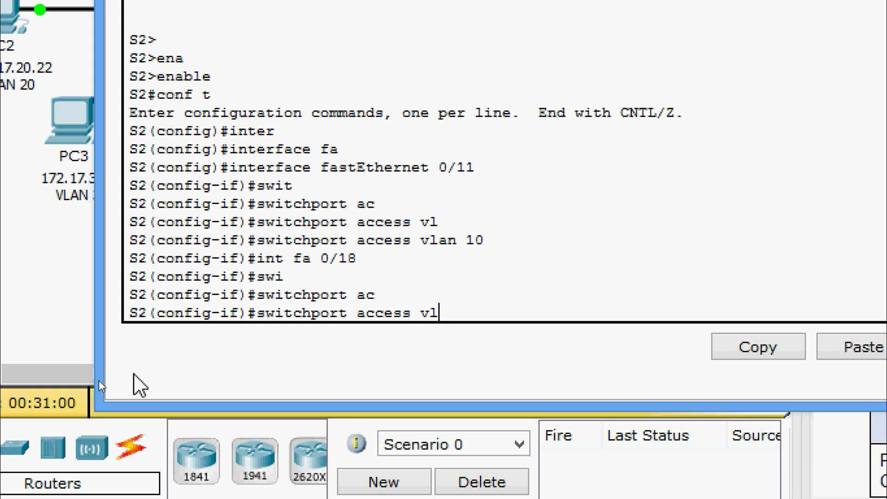
key(Tab)
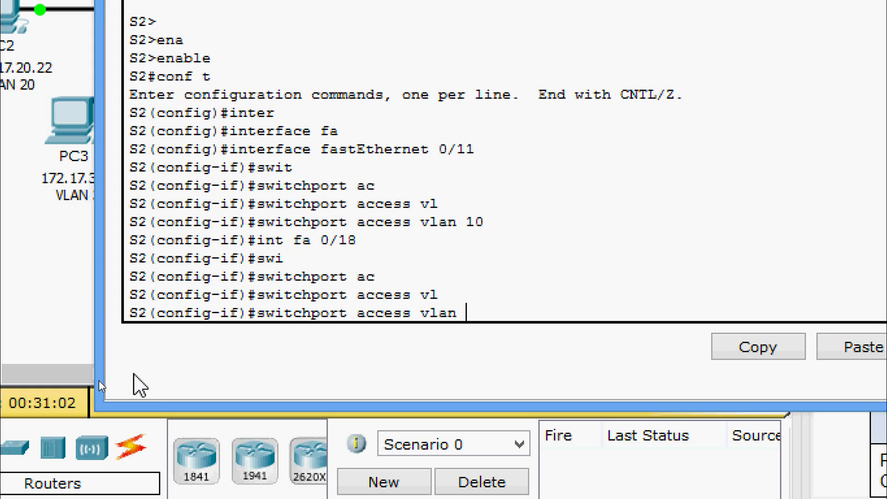
text(20)
key(Return)
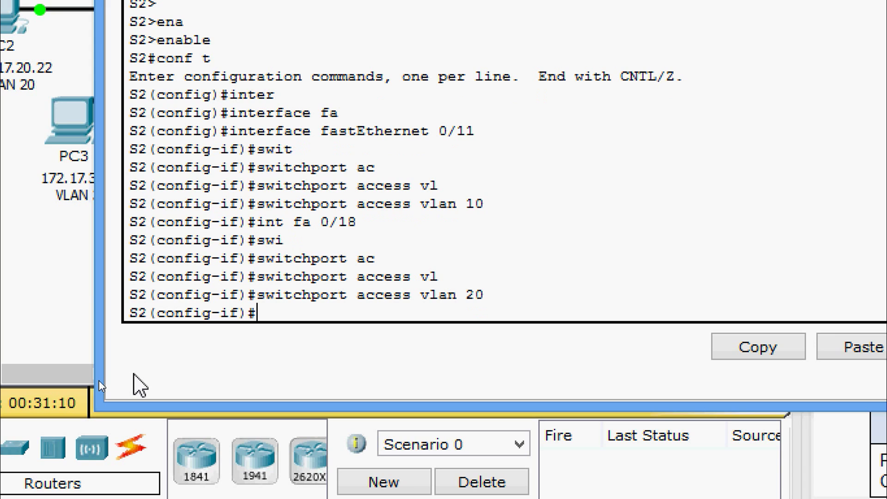
Assign interface FastEthernet 0/6 on switch S2 to access VLAN 30
text(int fa 0/6)
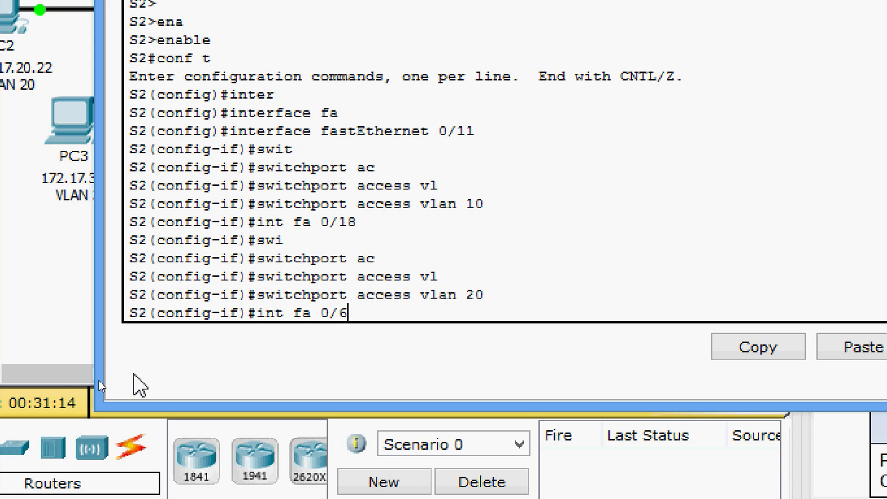
key(Return)
text(swi)
key(Tab)
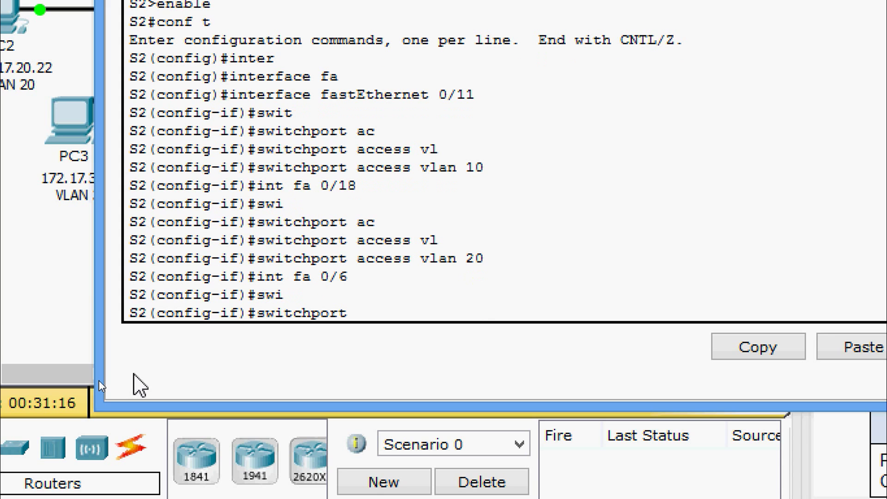
text(ac)
key(Tab)
text(vl)
key(Tab)
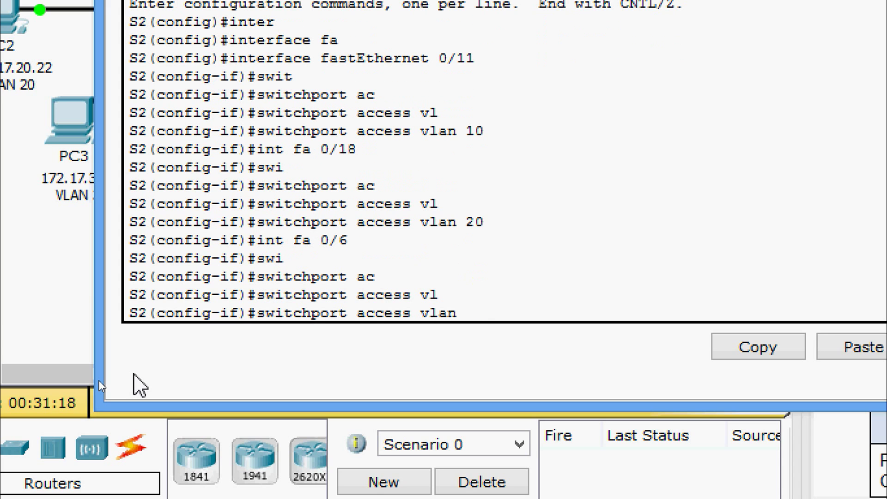
text(30)
key(Return)
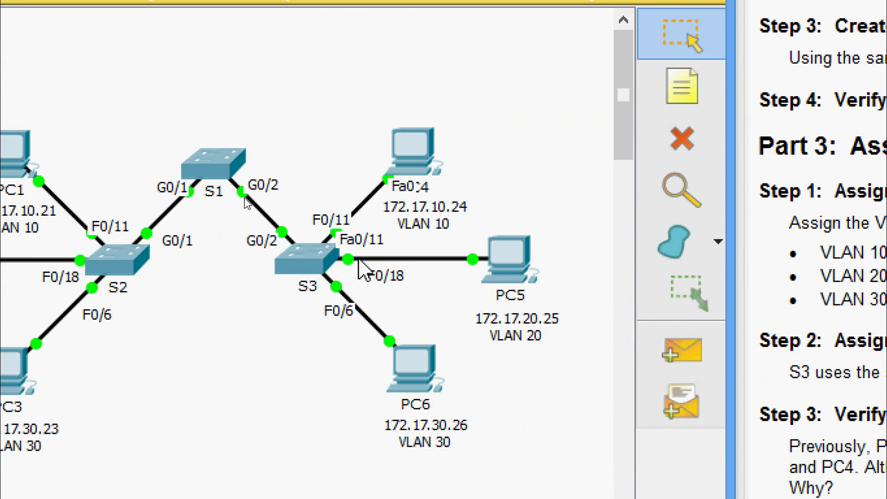
Check the port connections of switch S3, open its command line and enter global configuration mode
mouse_move(348, 259)
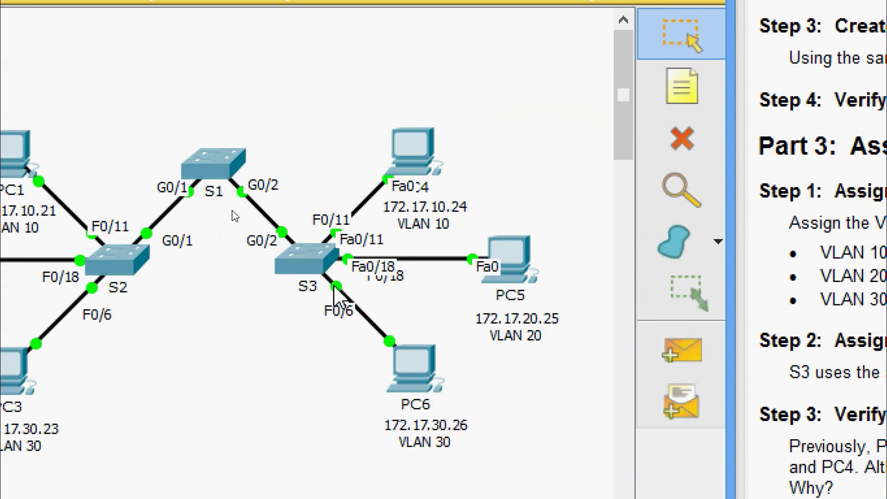
mouse_move(334, 289)
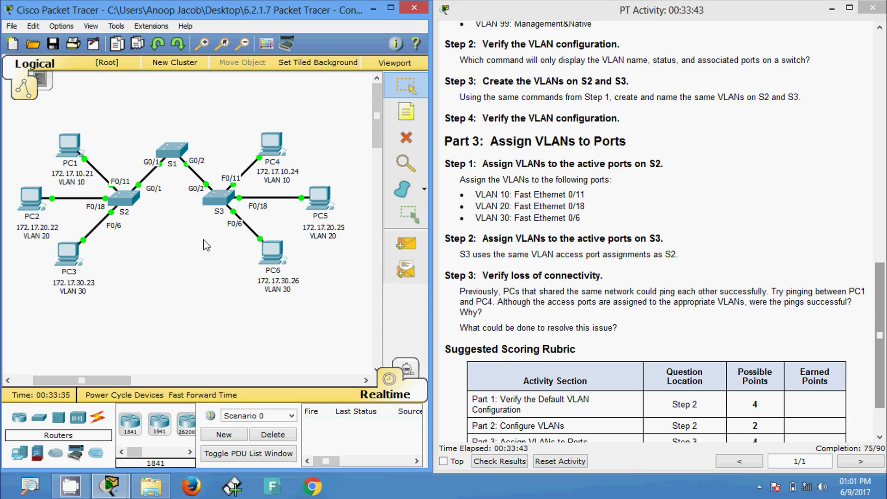
click(307, 265)
drag(355, 88, 267, 39)
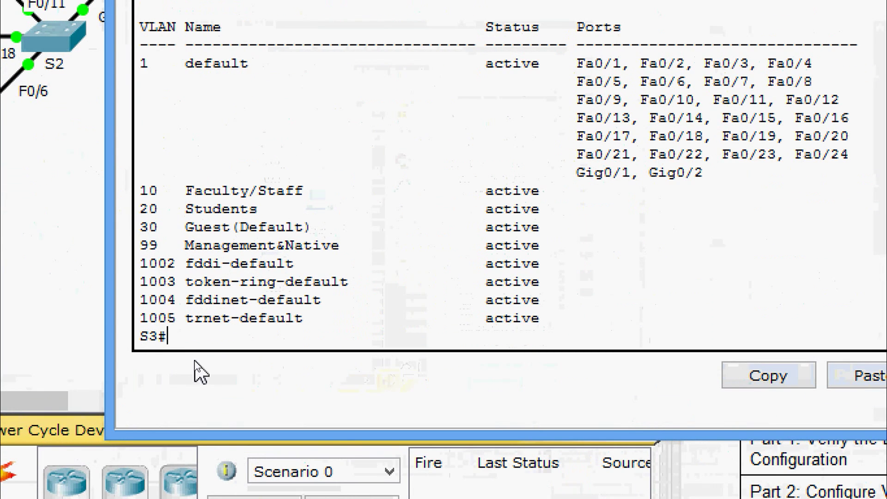
key(Return)
text(conf t)
key(Return)
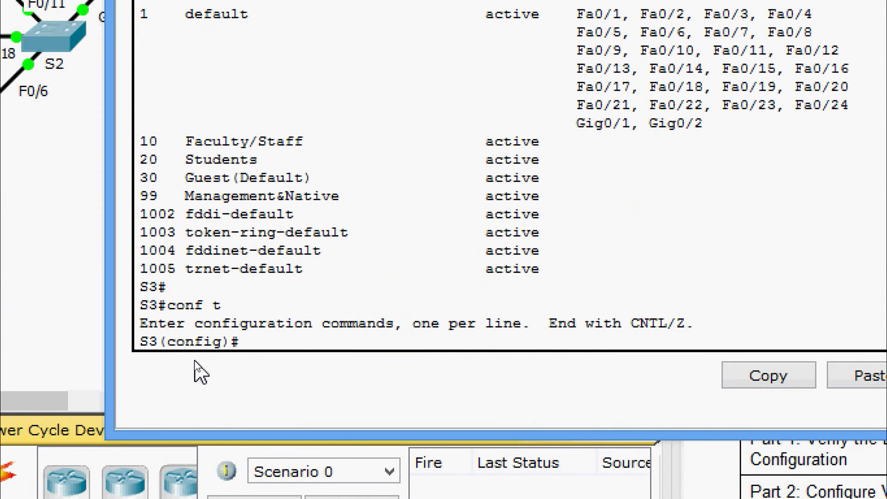
Assign interface FastEthernet 0/11 on switch S3 to access VLAN 10
text(inter)
key(Tab)
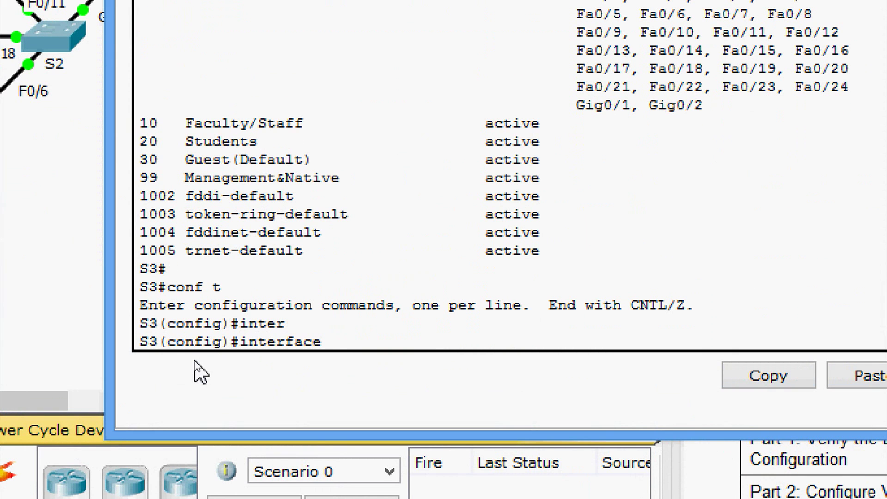
text(fa)
key(Tab)
text(0)
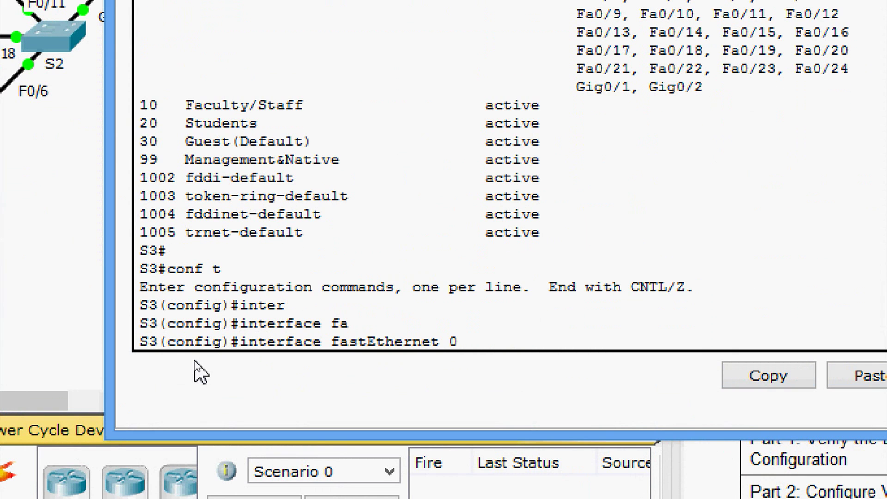
text(/11)
key(Return)
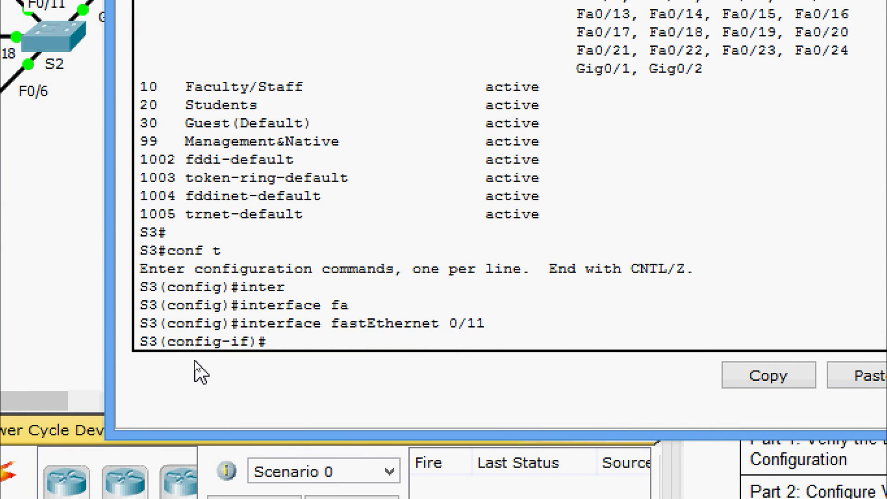
text(swi)
key(Tab)
text(ac)
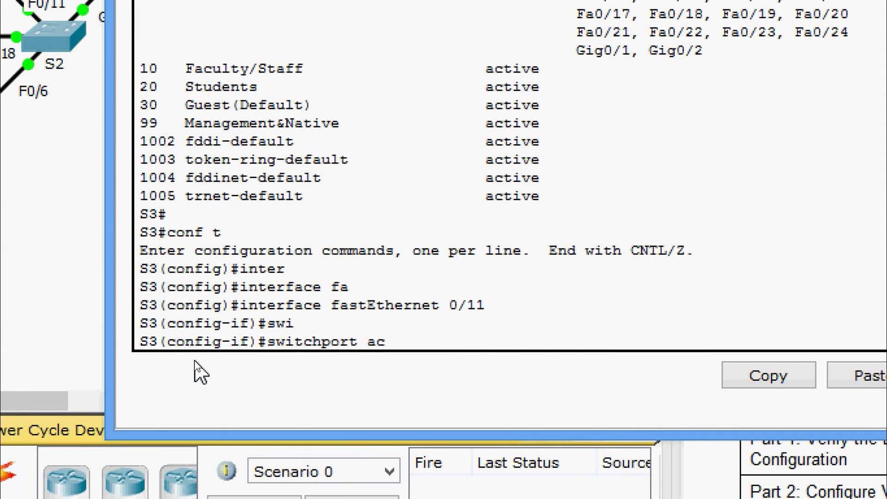
key(Tab)
text(vl)
key(Tab)
text(10)
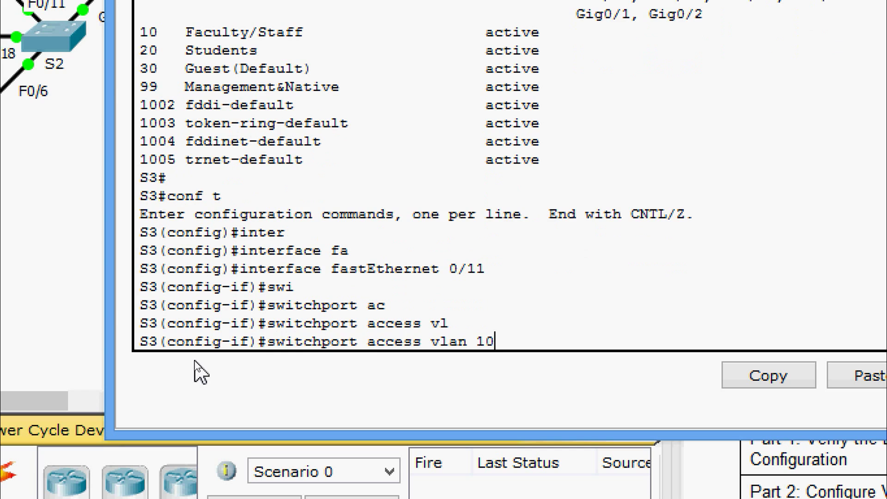
key(Return)
Assign interface FastEthernet 0/18 on switch S3 to access VLAN 20
text(int)
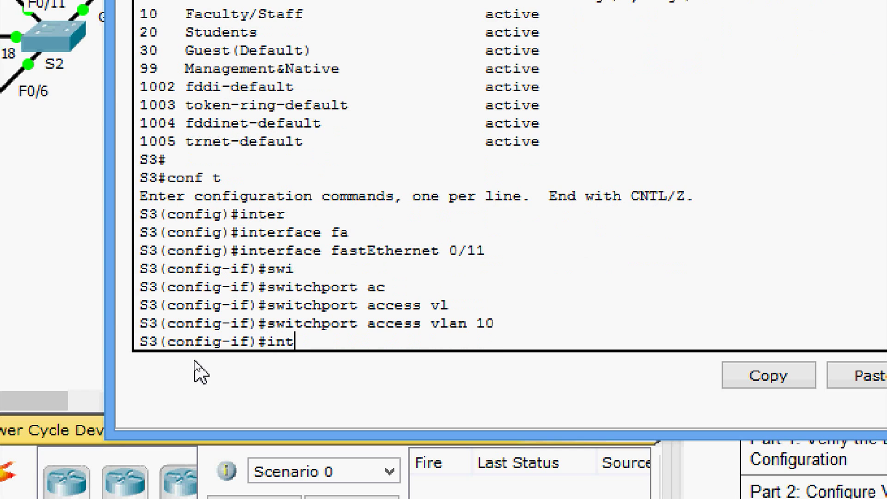
key(Tab)
text(fa)
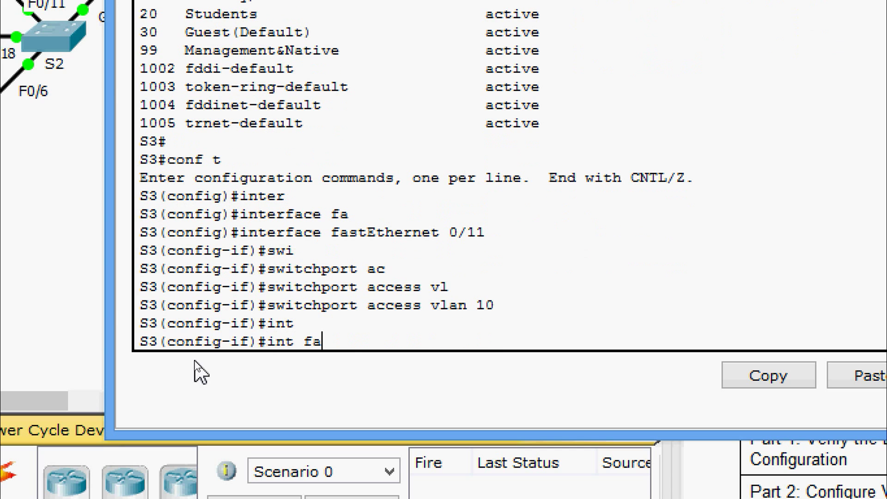
text( 0/18)
key(Return)
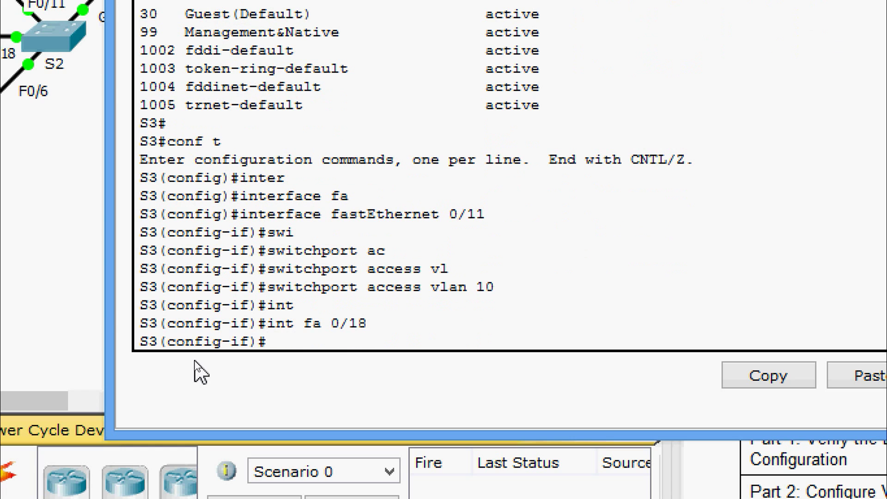
text(swi)
key(Tab)
text(acc)
key(Tab)
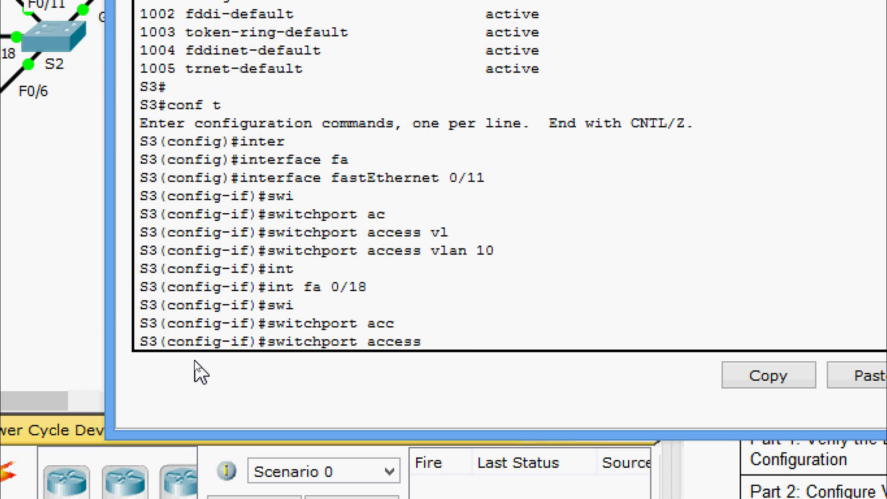
text(vl)
key(Tab)
text(20)
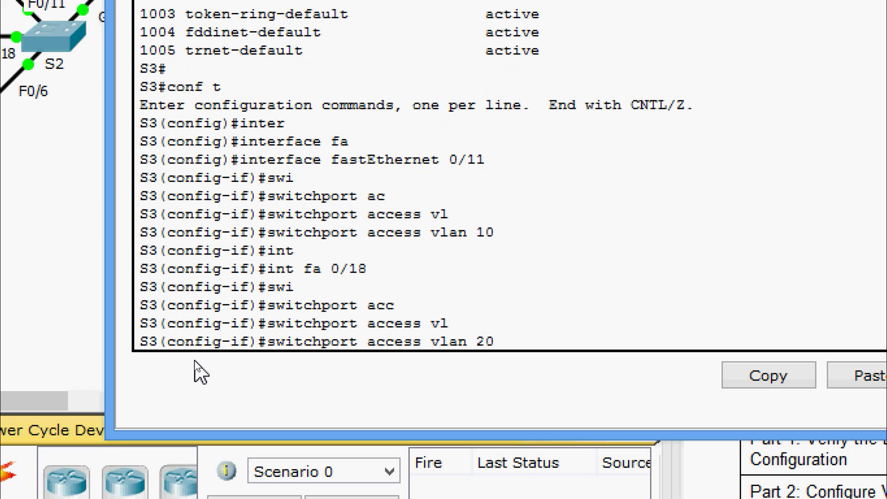
key(Return)
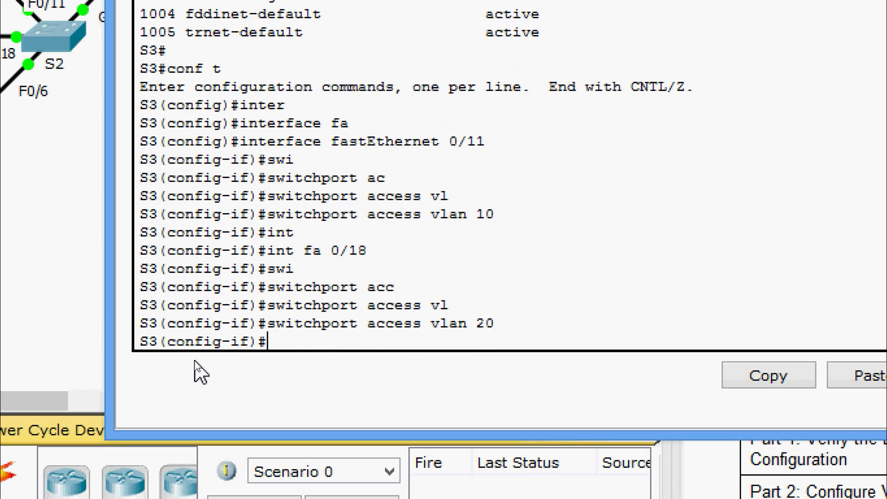
Assign interface FastEthernet 0/6 on switch S3 to access VLAN 30
text(inter fa)
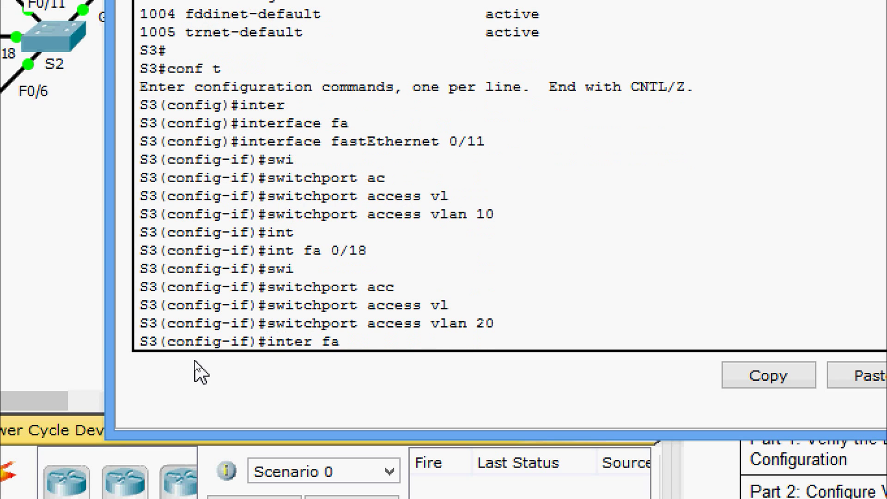
text( 0/6)
key(Return)
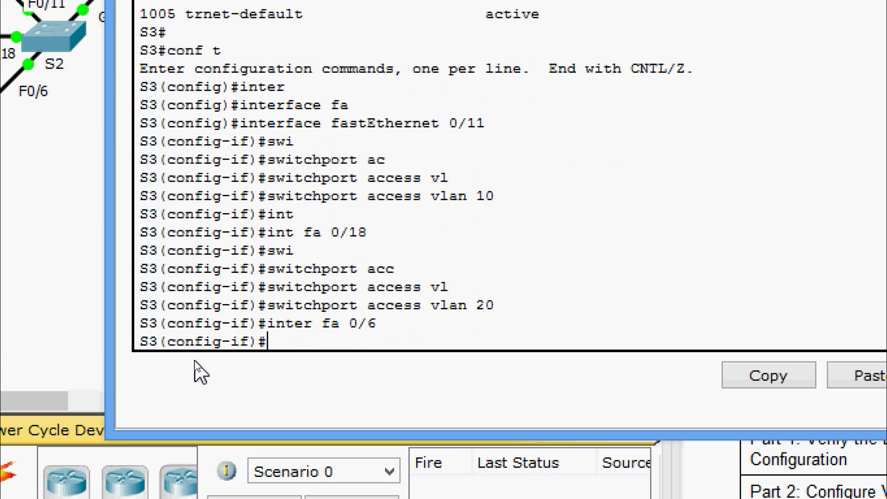
text(swi)
key(Tab)
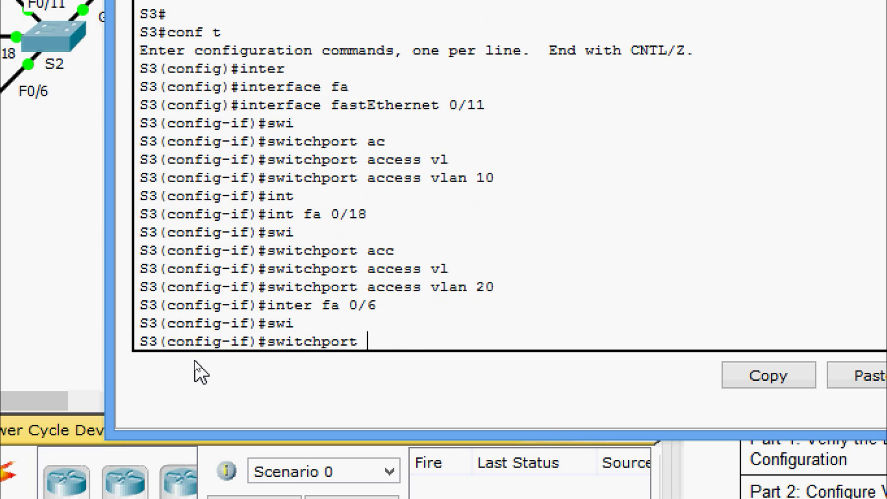
text(ac)
key(Tab)
text(vl)
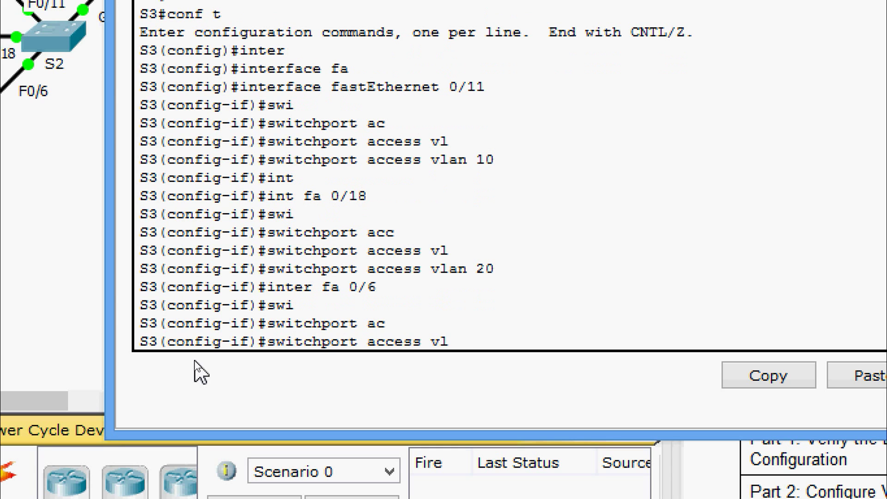
text( 30)
key(Return)
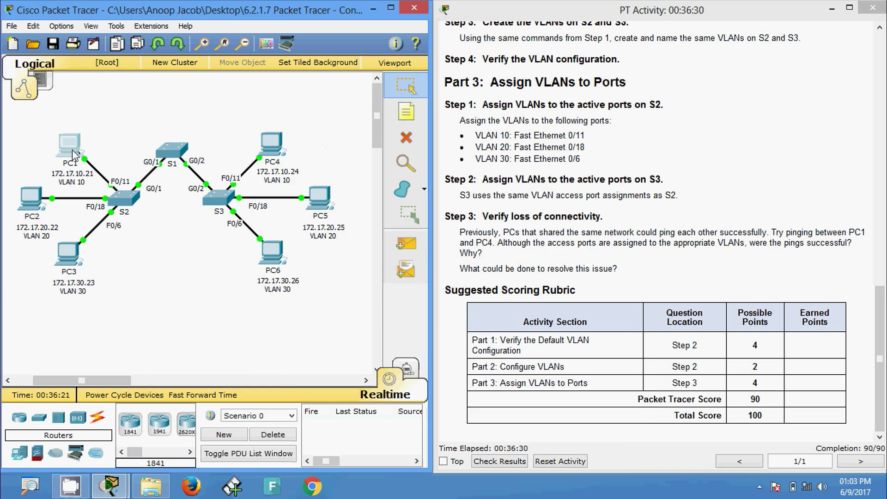
Ping PC4 at 172.17.10.24 from the command prompt of PC1 to test connectivity within VLAN 10
click(72, 154)
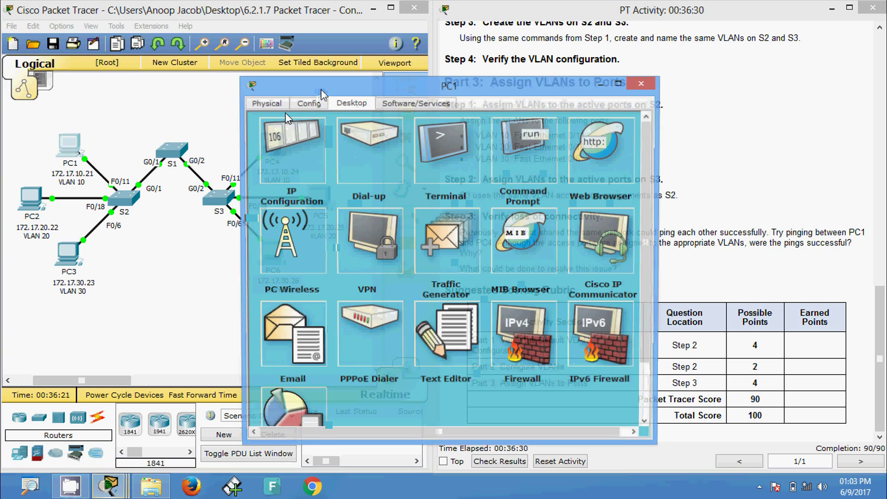
drag(326, 84, 493, 50)
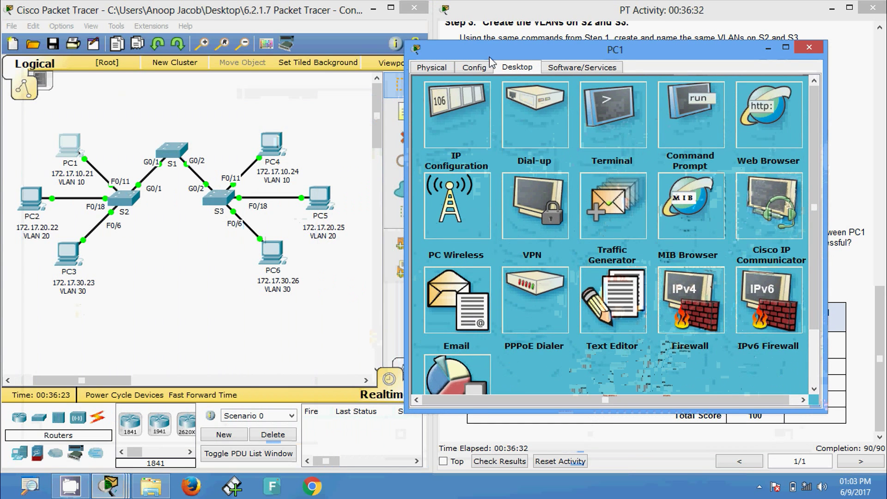
click(691, 131)
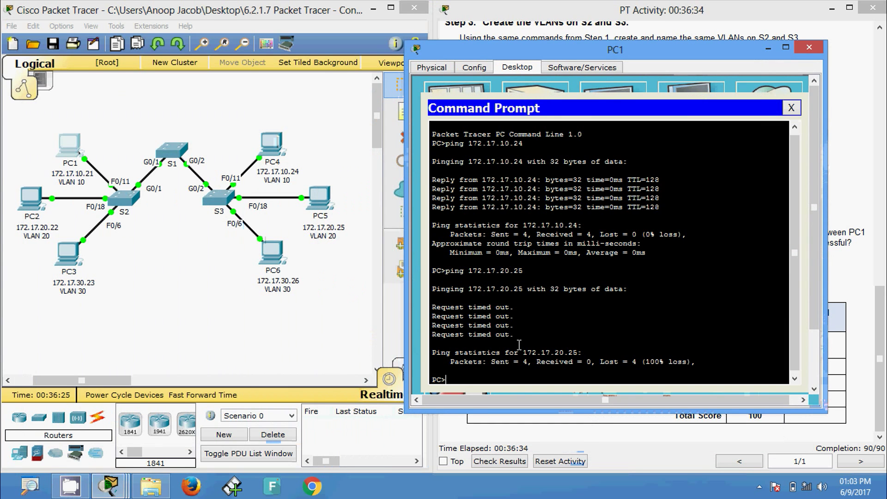
key(Up)
key(Up)
key(Return)
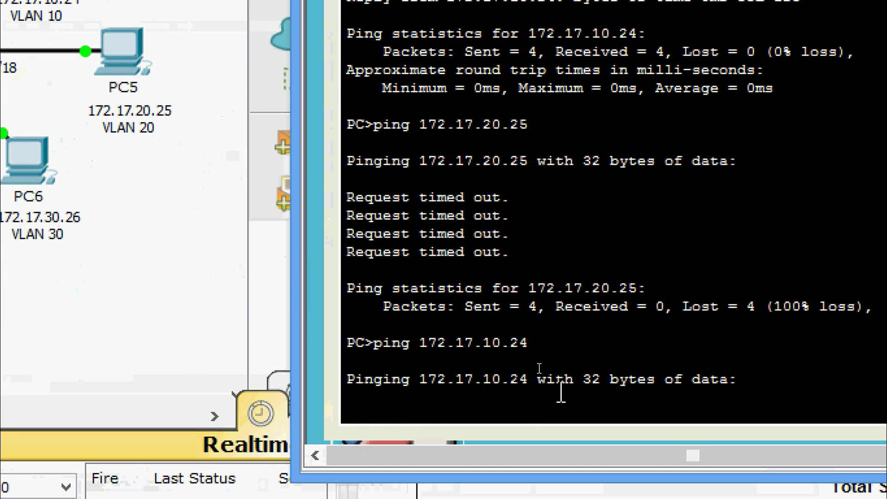